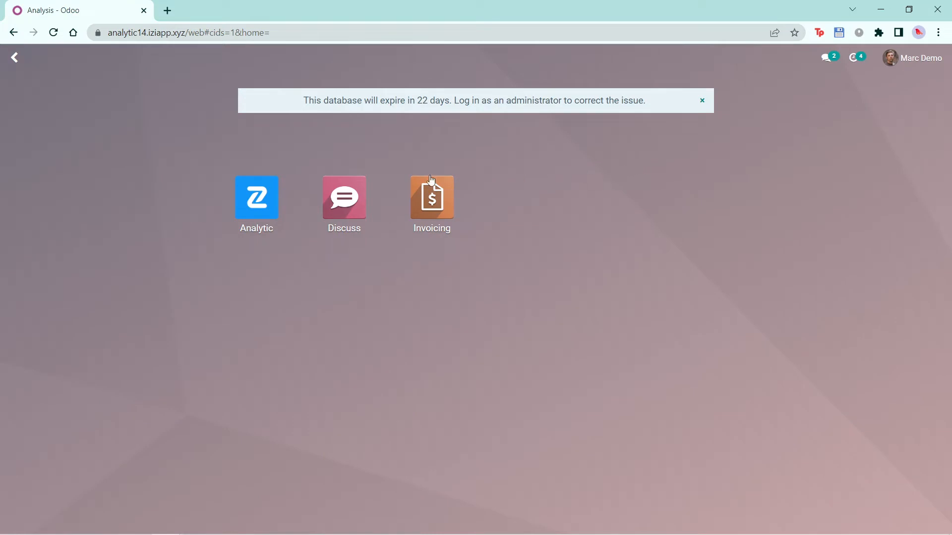
- Open the Odoo record in the Analytic app's data source list
left_click(272, 203)
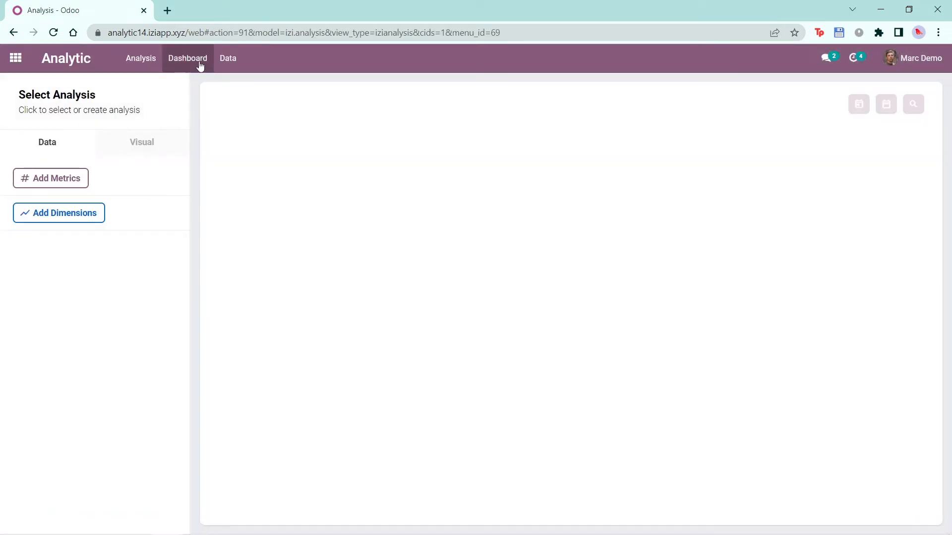
left_click(220, 63)
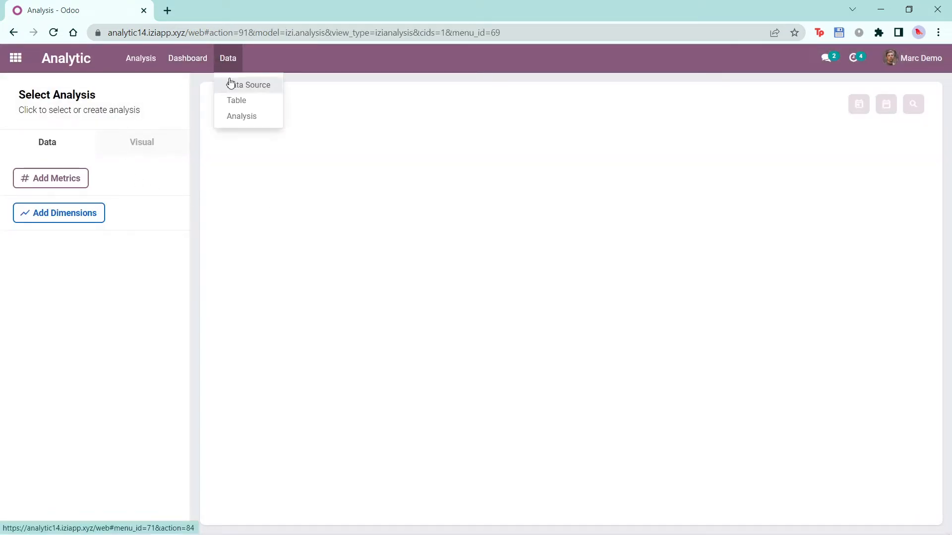
left_click(230, 85)
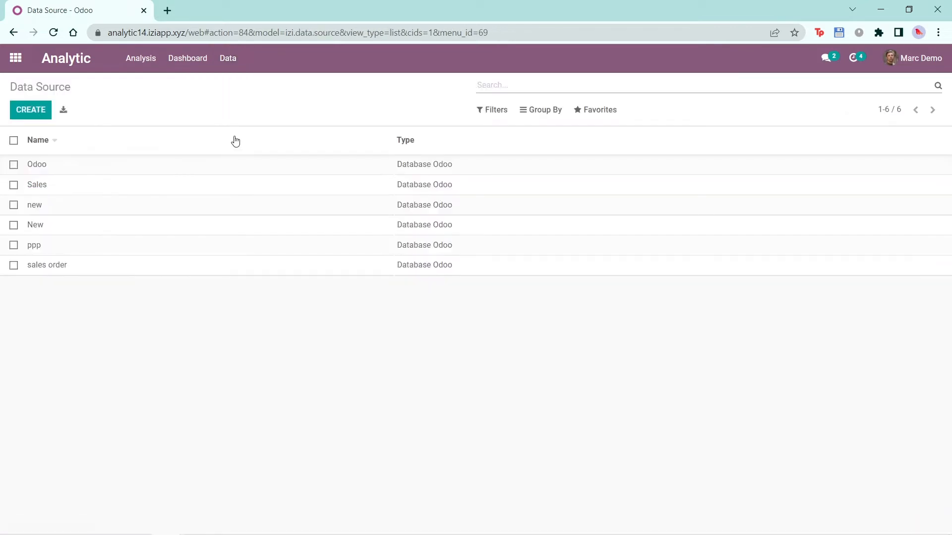
left_click(240, 167)
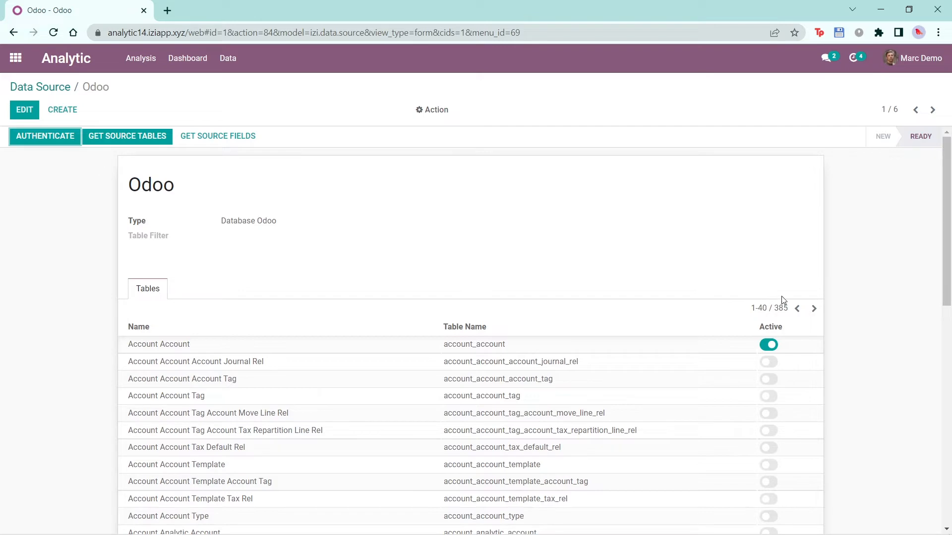
- Activate the Sale Order Line table (sale_order_line) in the Odoo data source and save the record
left_click(797, 309)
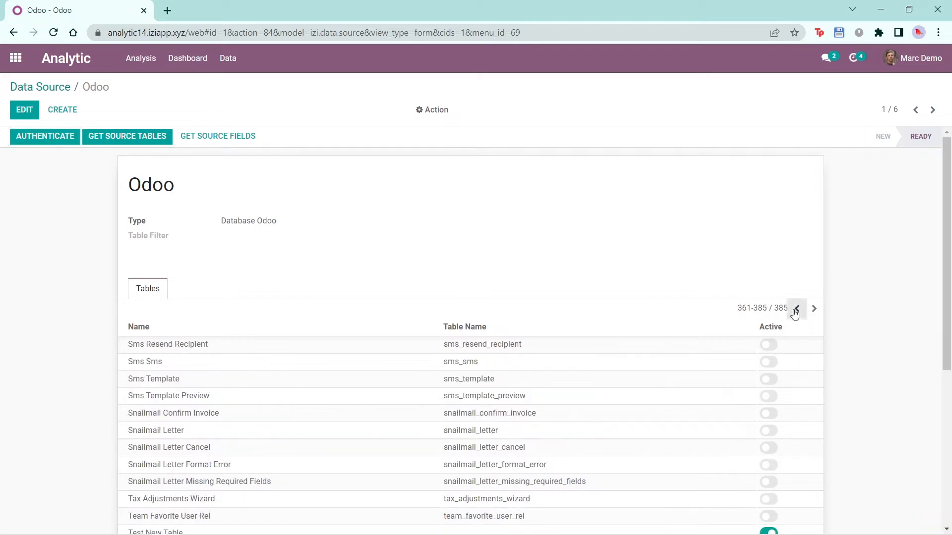
left_click(796, 309)
scroll(323, 455, "down", 9)
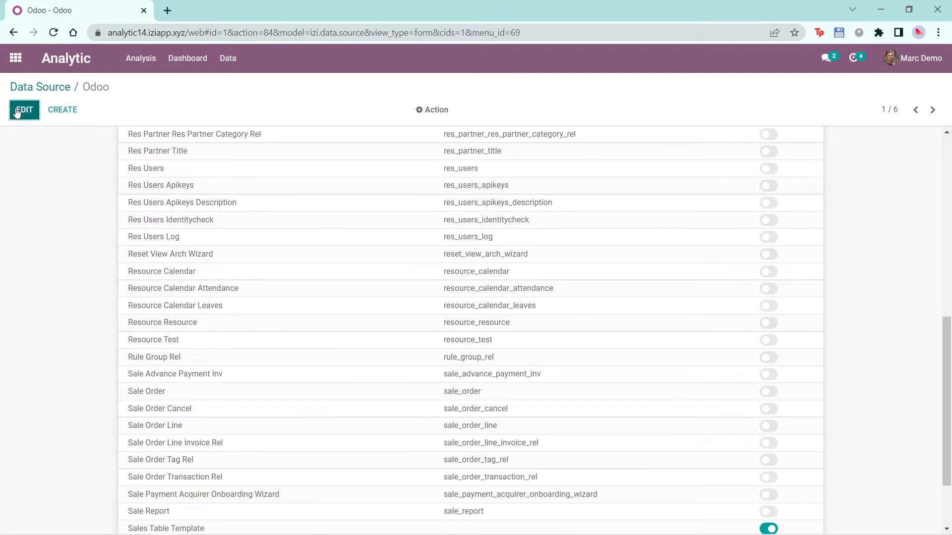
left_click(24, 110)
scroll(579, 336, "down", 10)
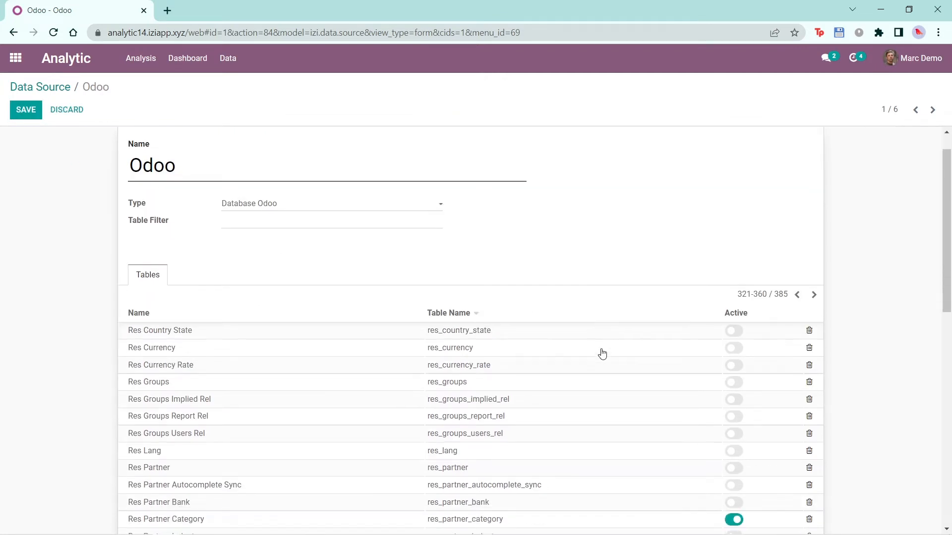
scroll(602, 358, "down", 1)
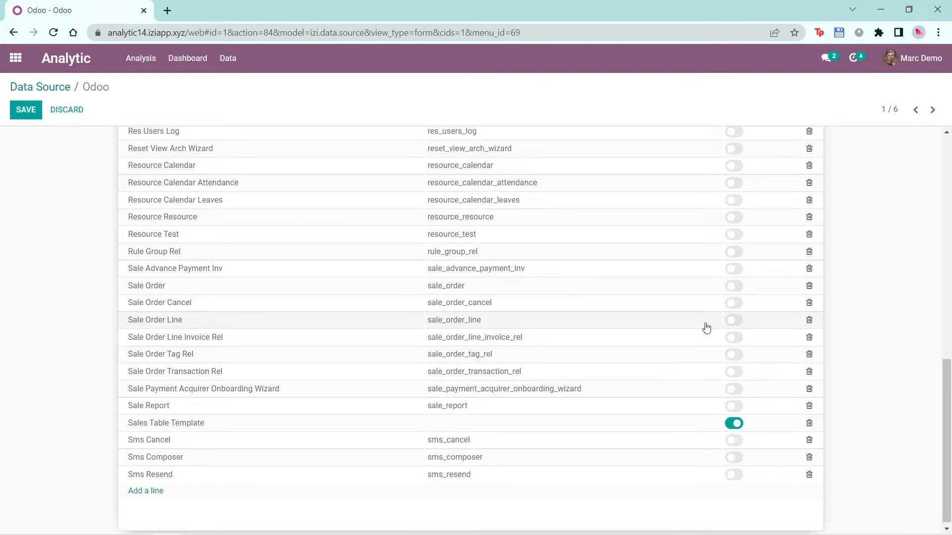
left_click(734, 325)
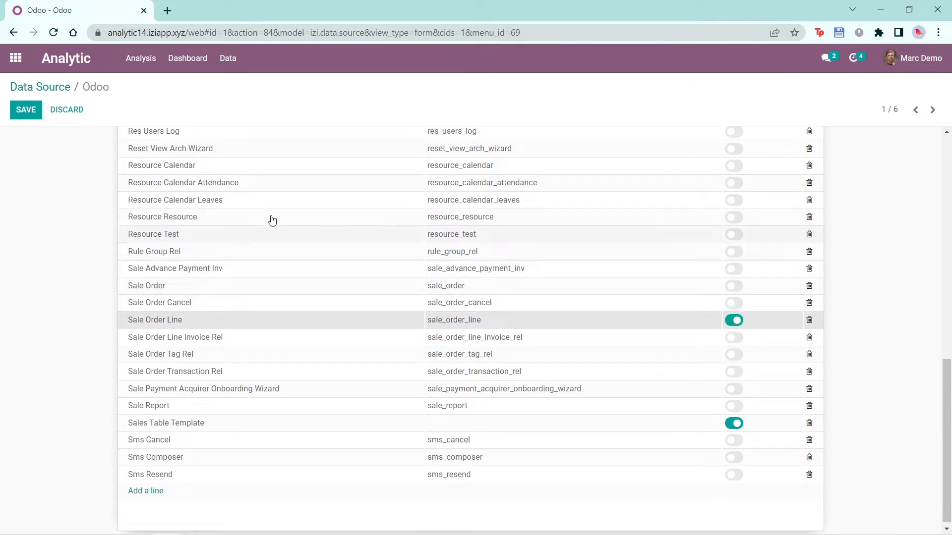
left_click(24, 117)
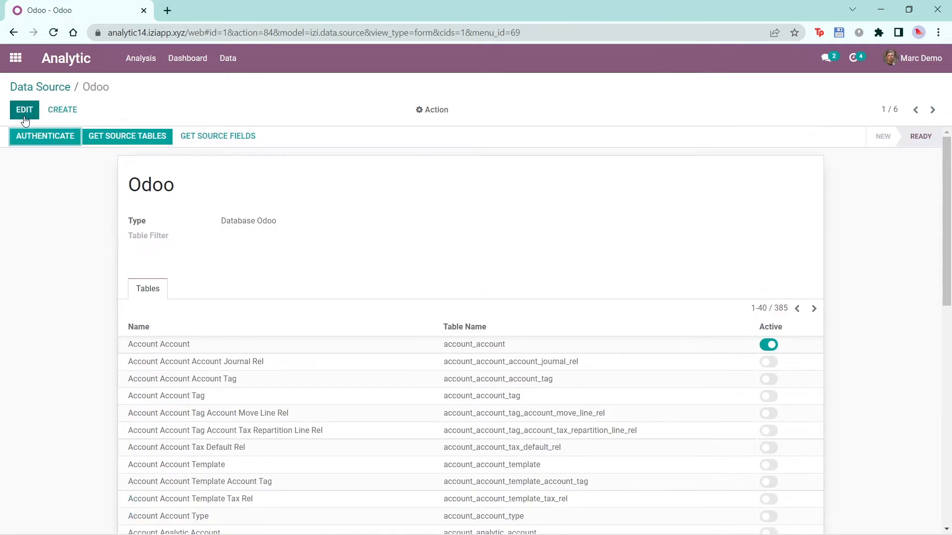
- Open the Sale Order Line record from the Analytic app's table list
left_click(228, 58)
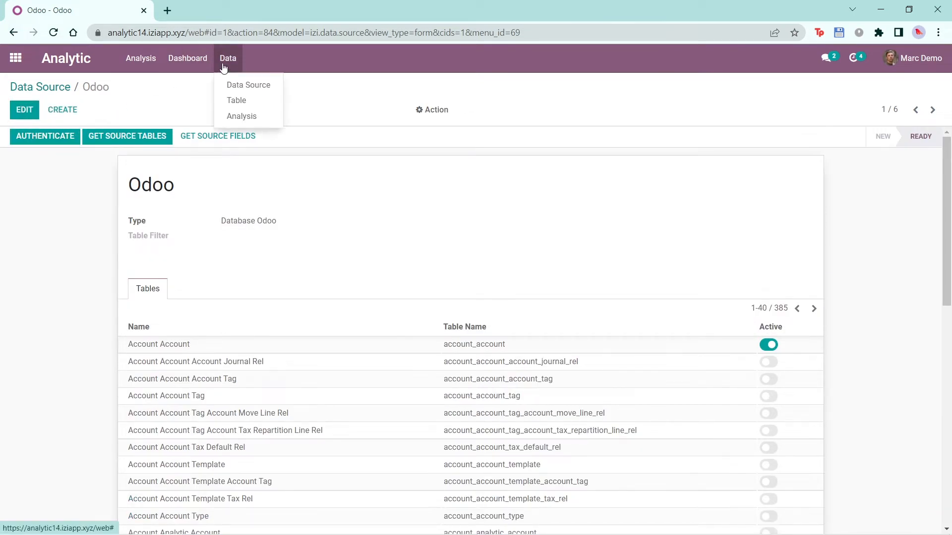
left_click(238, 100)
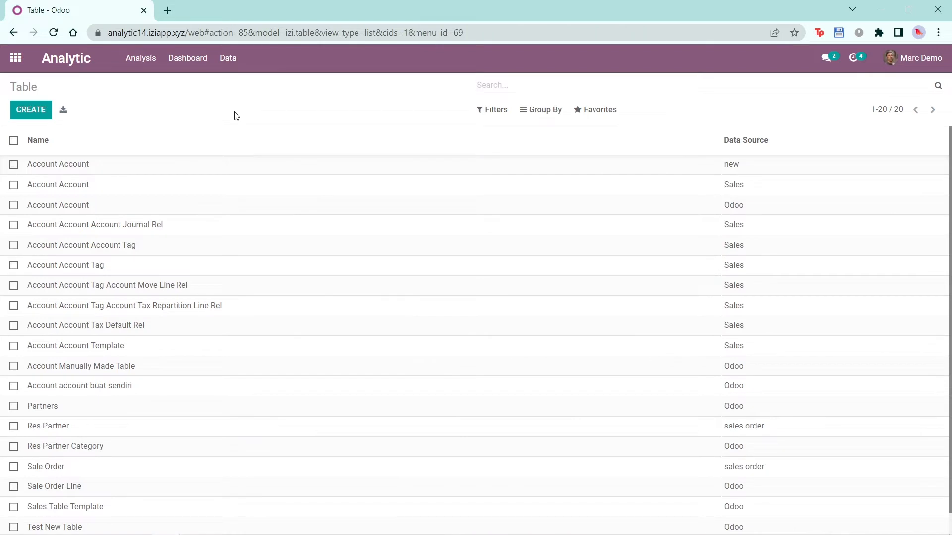
scroll(173, 277, "down", 1)
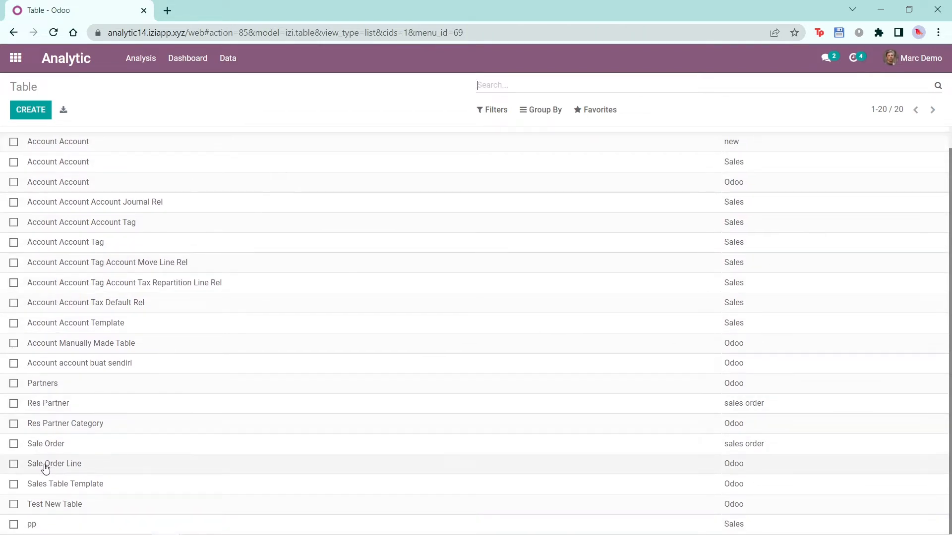
left_click(113, 469)
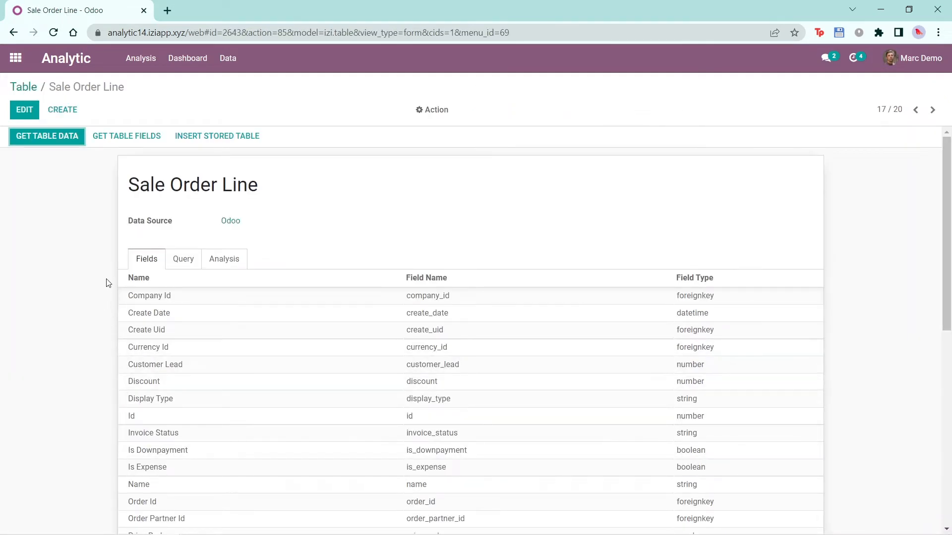
- Examine the Sale Order Line table's fields, query editor and linked analyses, leaving the record without changes
scroll(163, 461, "down", 5)
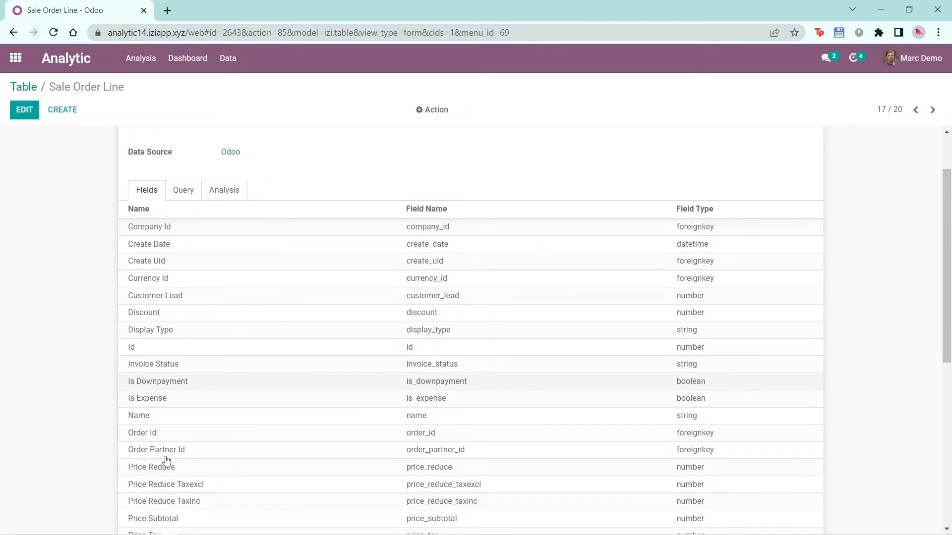
scroll(165, 460, "down", 4)
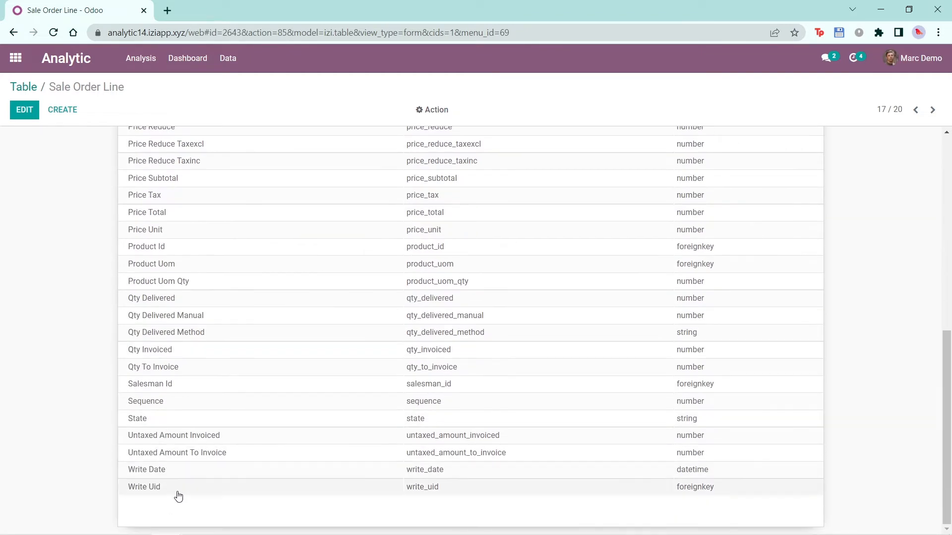
scroll(178, 494, "up", 3)
scroll(176, 491, "up", 5)
left_click(180, 263)
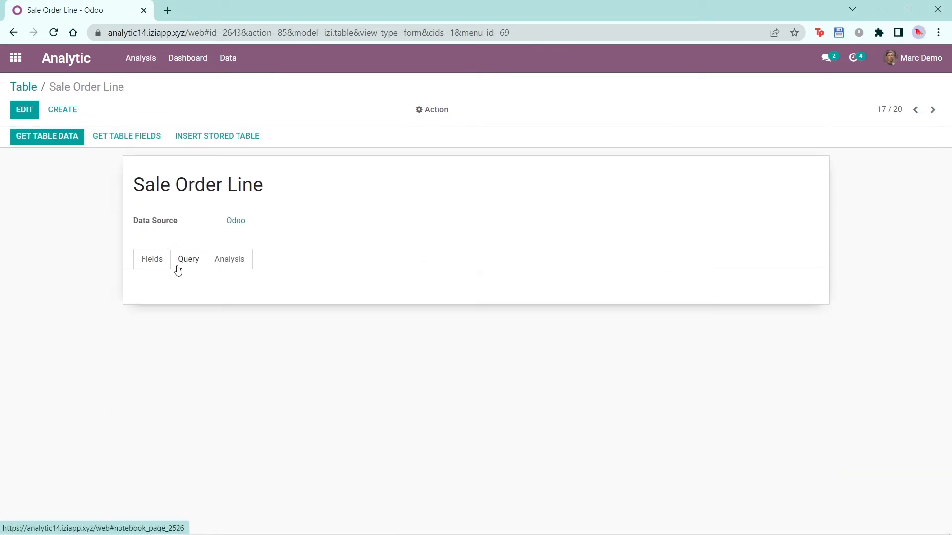
left_click(25, 111)
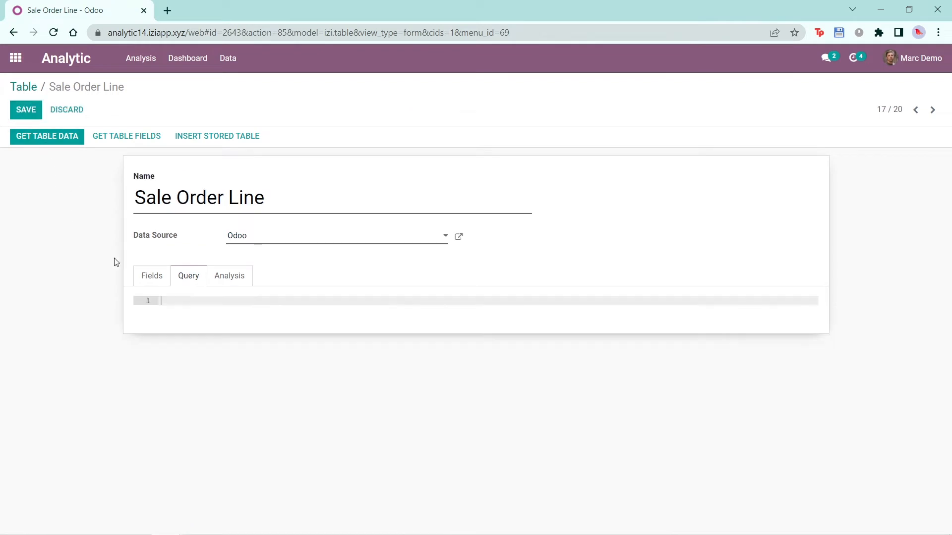
left_click(233, 279)
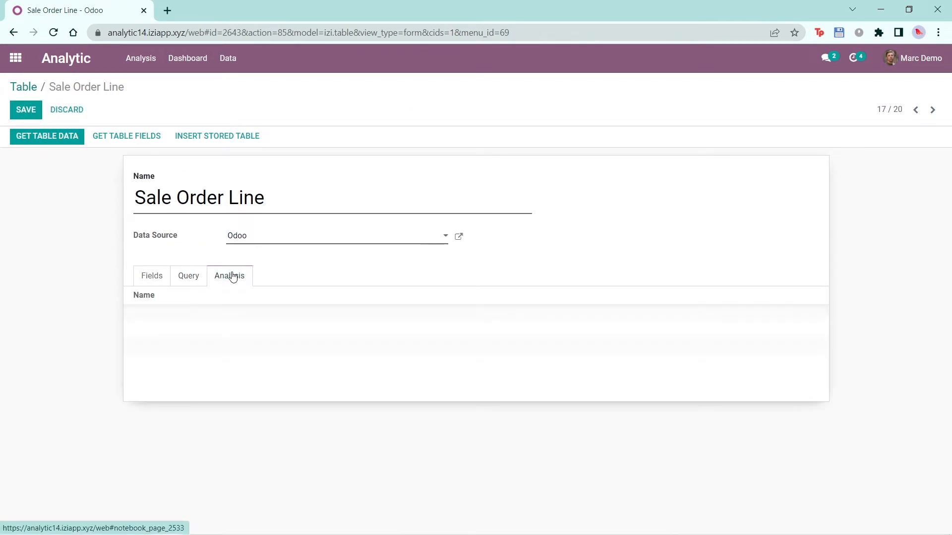
left_click(155, 283)
left_click(34, 115)
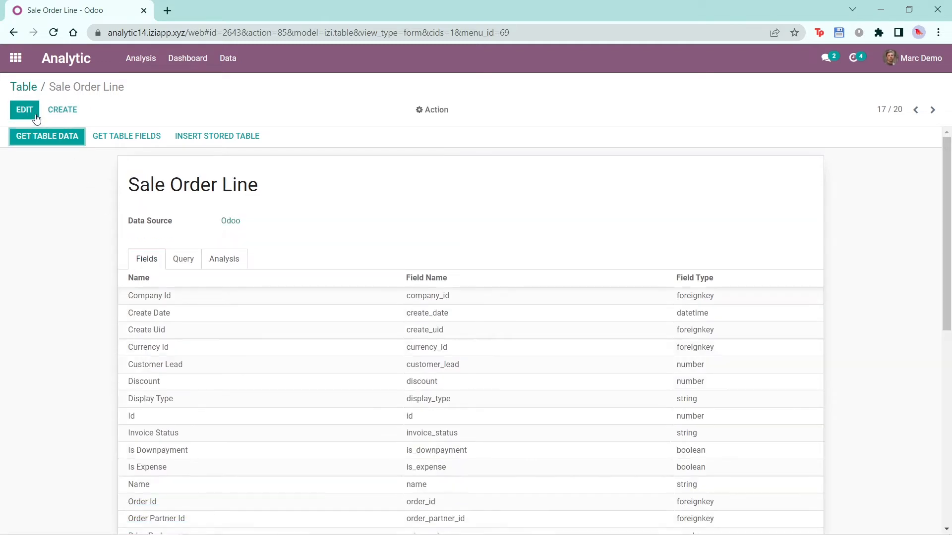
- Create a new analysis record named "Sales Order Lines Analysis Test 1"
left_click(228, 58)
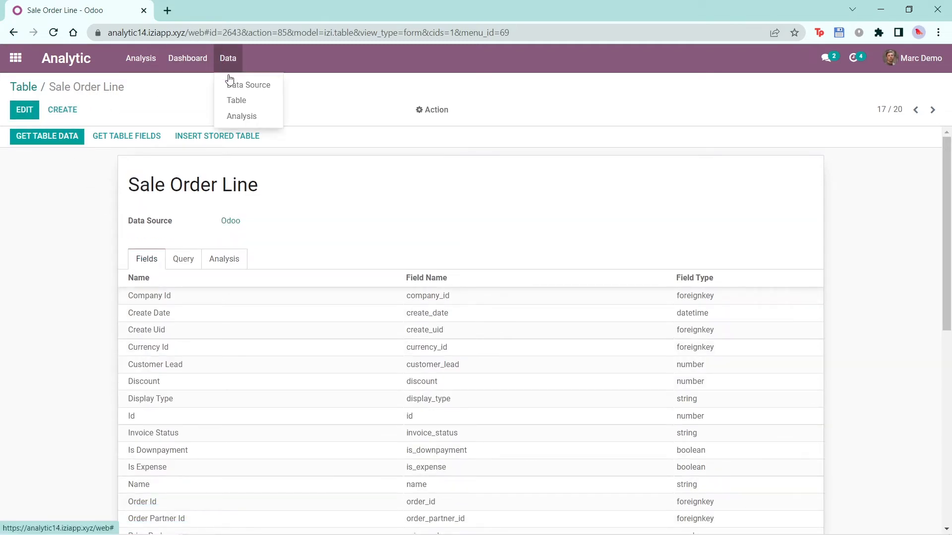
left_click(243, 117)
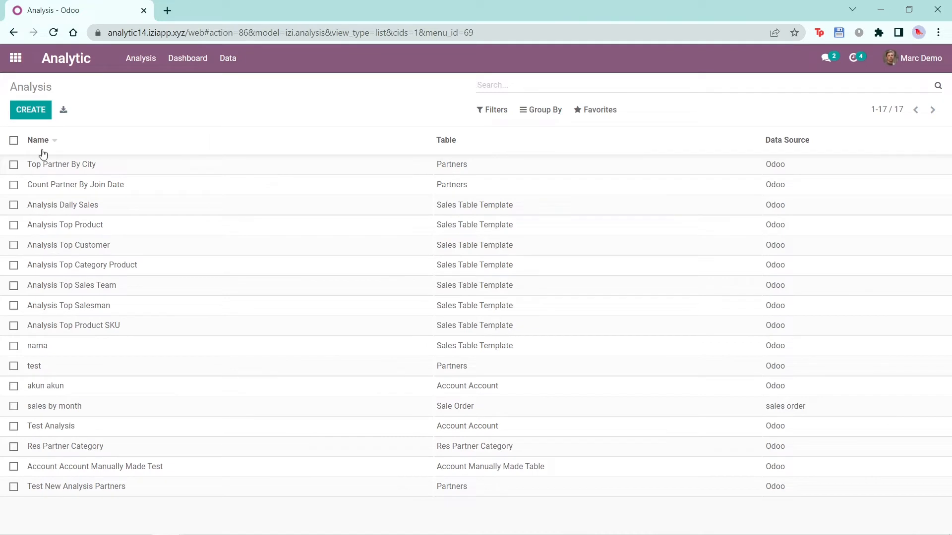
left_click(29, 111)
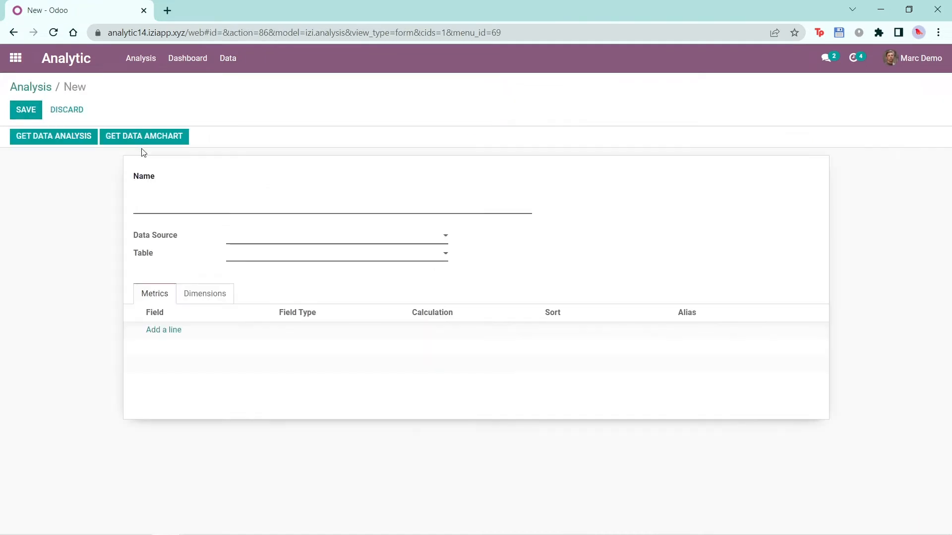
type("Sales Order Lin")
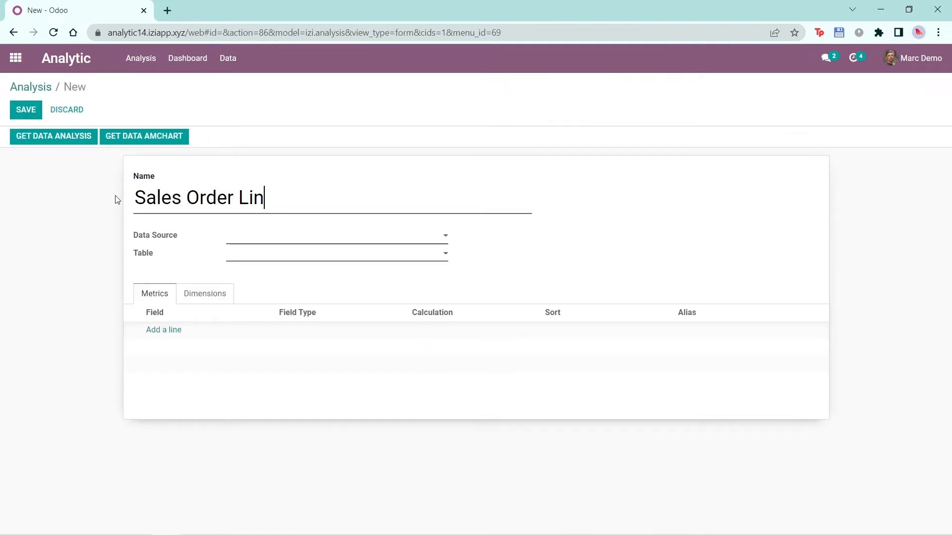
type("es Ann")
key("BackSpace")
type("alysis Test 1")
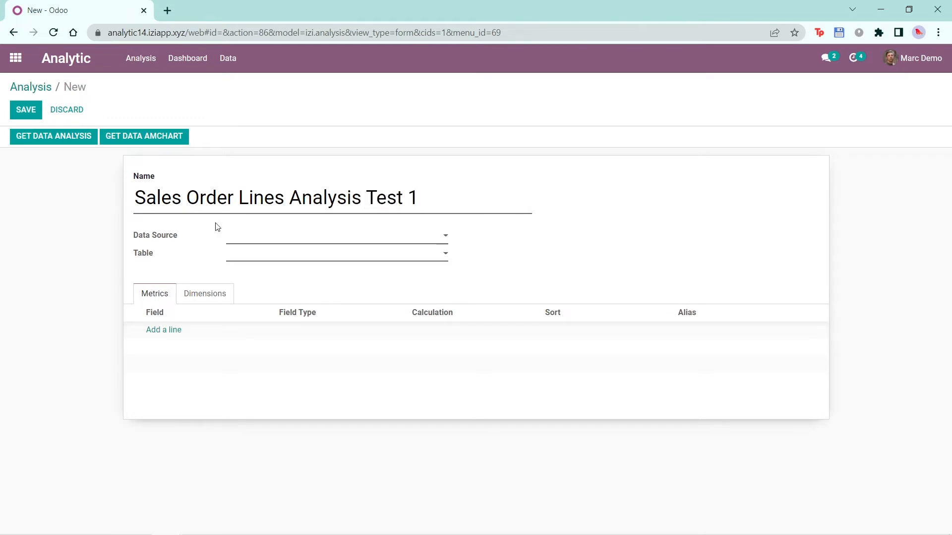
- Set the new analysis's data source to Odoo and its table to Sale Order Line
left_click(292, 239)
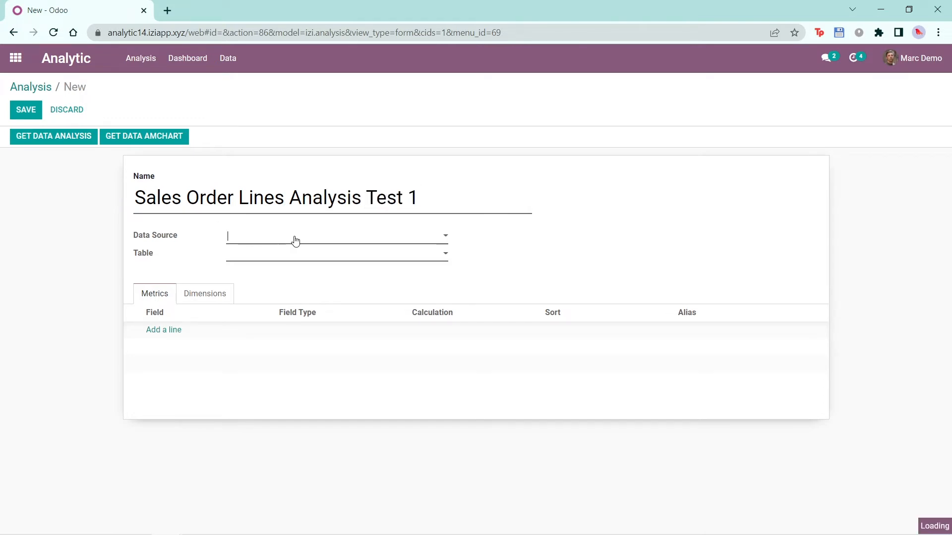
left_click(263, 256)
left_click(243, 254)
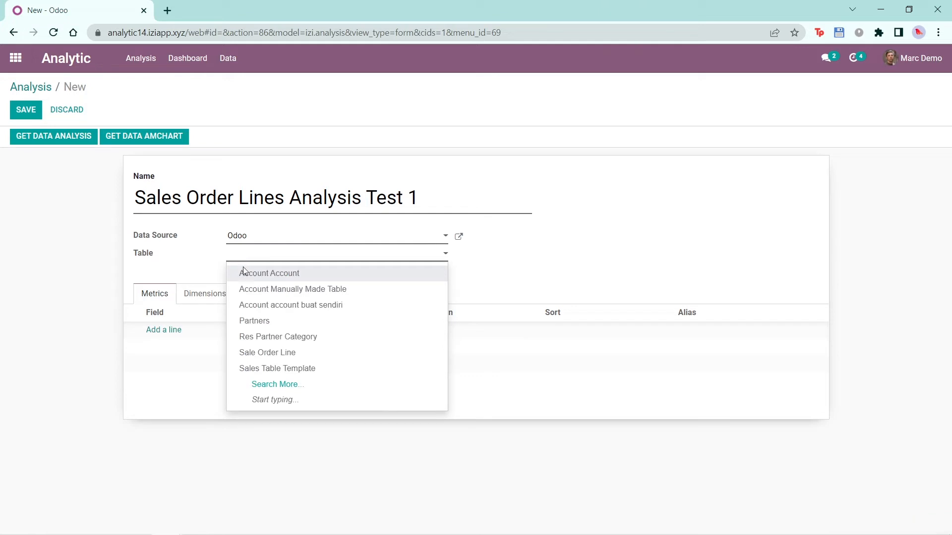
left_click(305, 355)
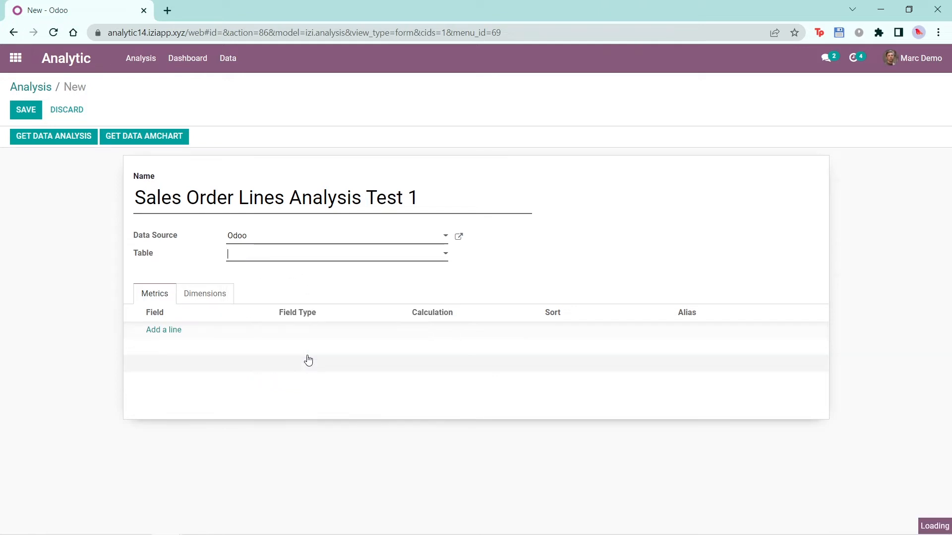
- Add a metric on the Qty Delivered field with the Count calculation
left_click(198, 296)
left_click(156, 296)
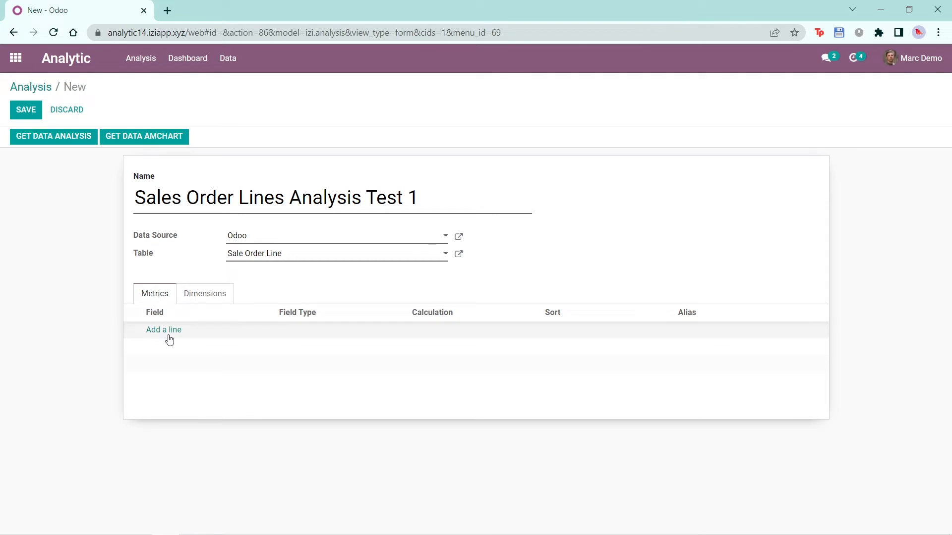
left_click(167, 332)
left_click(167, 336)
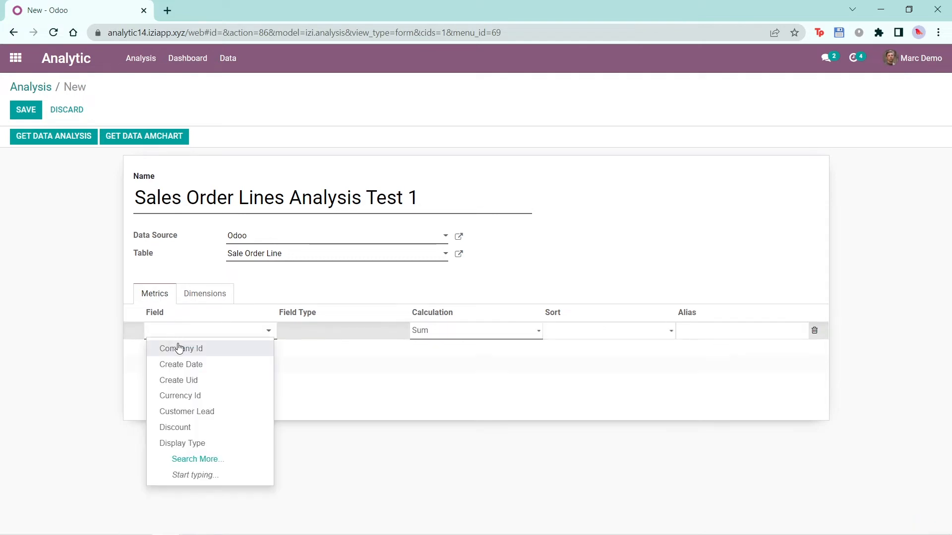
left_click(211, 453)
scroll(243, 402, "down", 5)
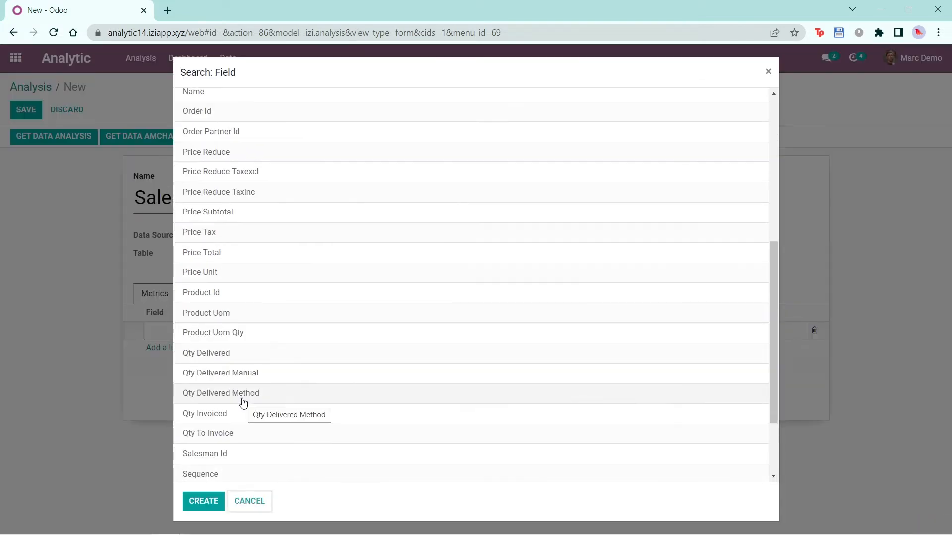
left_click(238, 357)
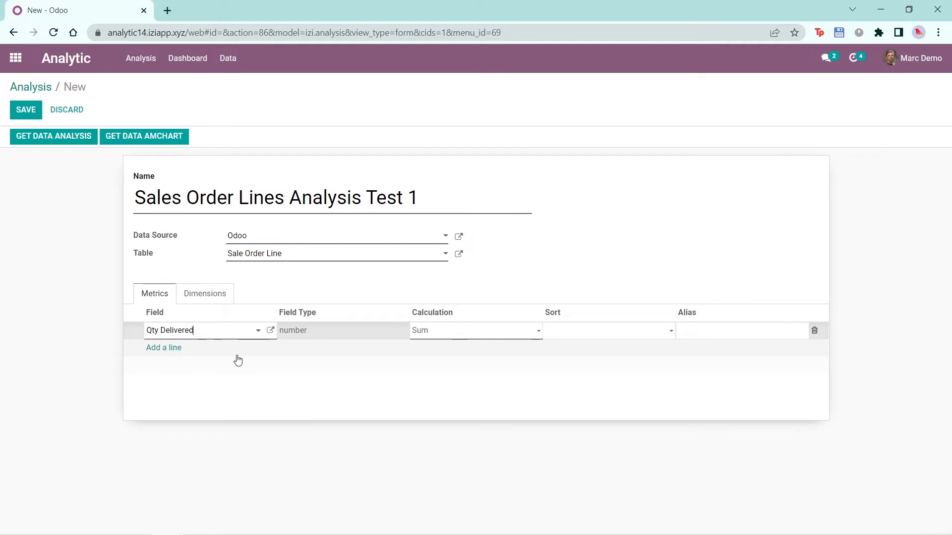
left_click(459, 331)
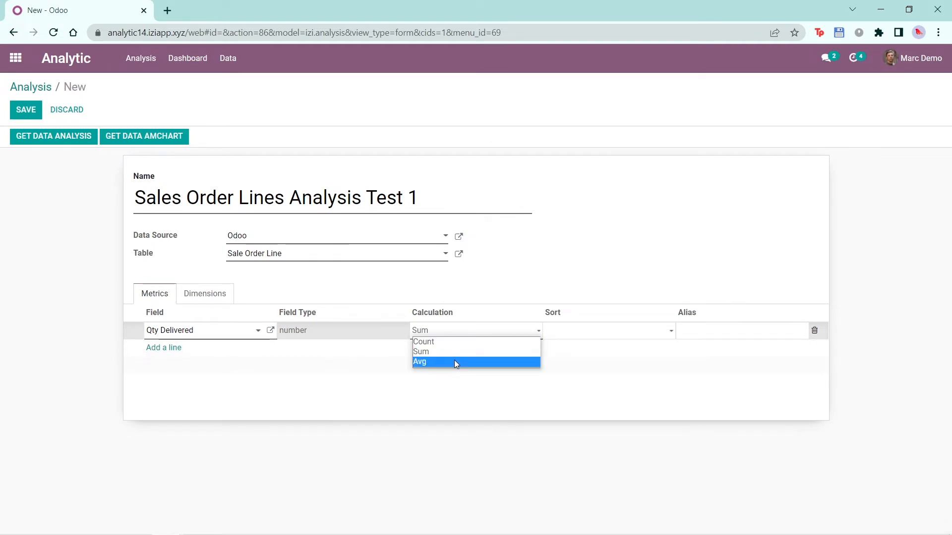
left_click(452, 342)
- Add a second metric line using the Price Subtotal field
left_click(168, 347)
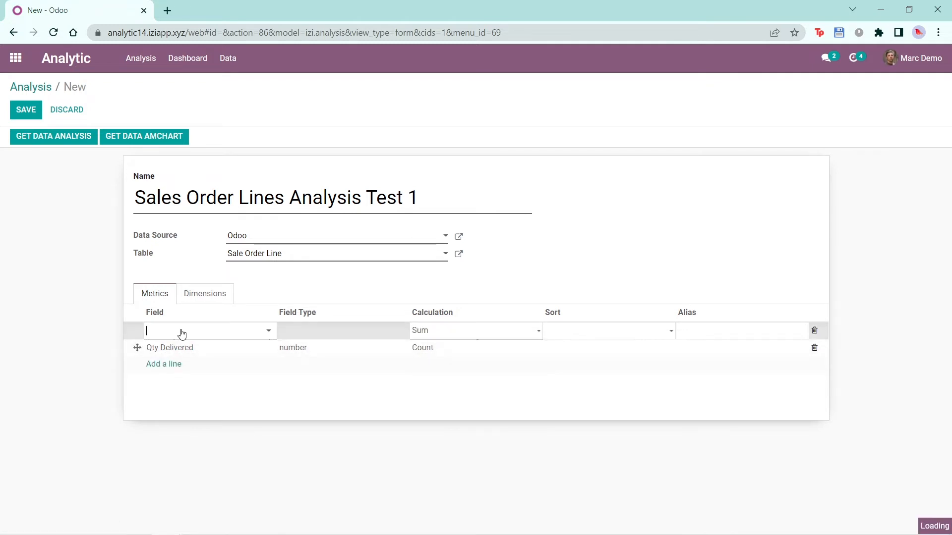
left_click(181, 331)
left_click(230, 454)
left_click(221, 232)
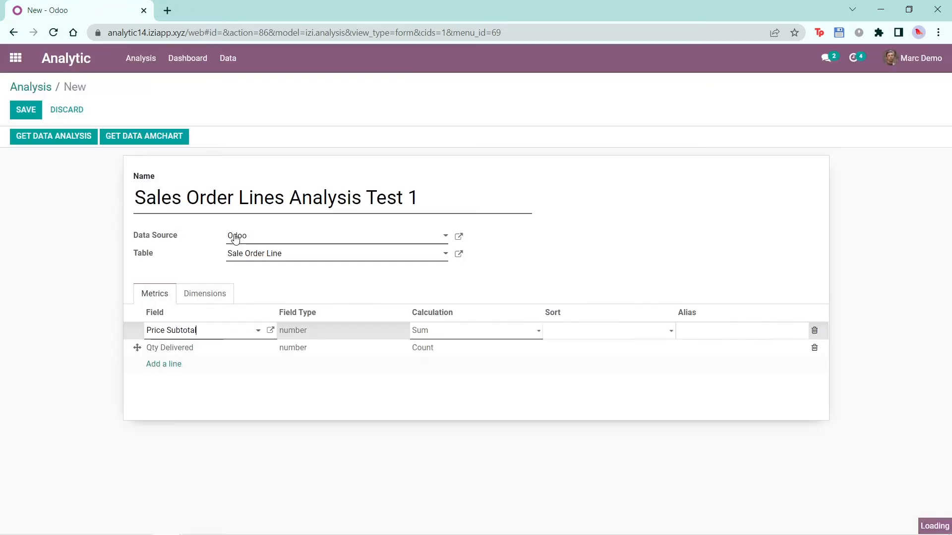
- Try a sort order on the Price Subtotal metric and add a dimension on the Name field
left_click(605, 331)
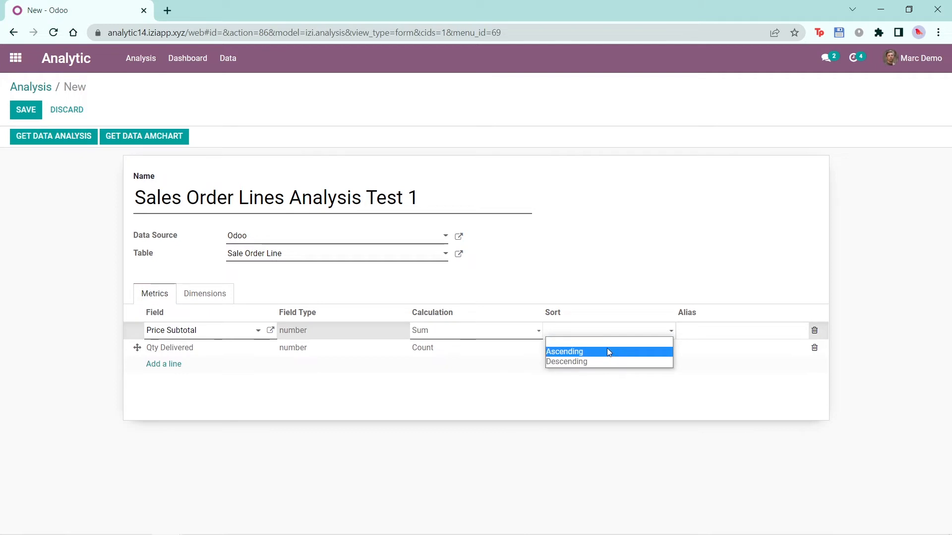
left_click(570, 356)
left_click(205, 294)
left_click(161, 331)
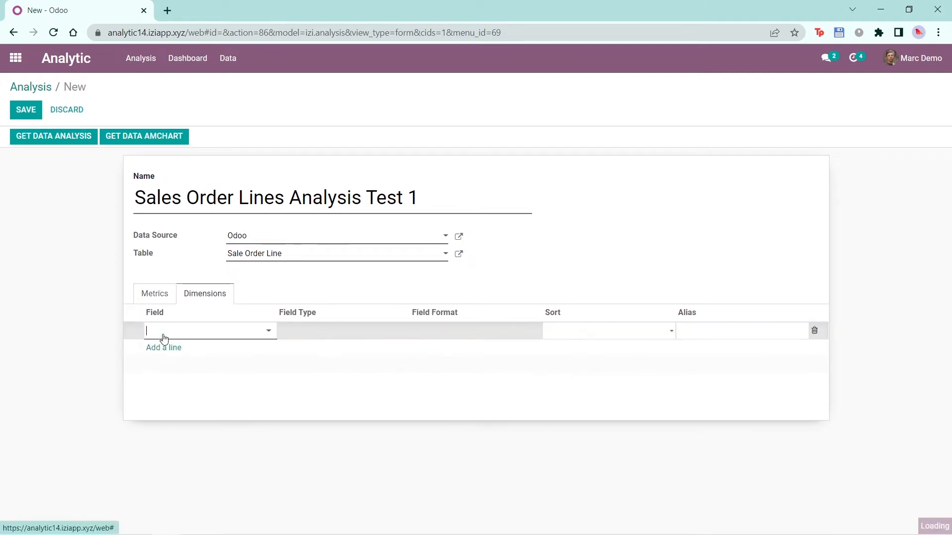
type("Name")
left_click(180, 352)
left_click(604, 336)
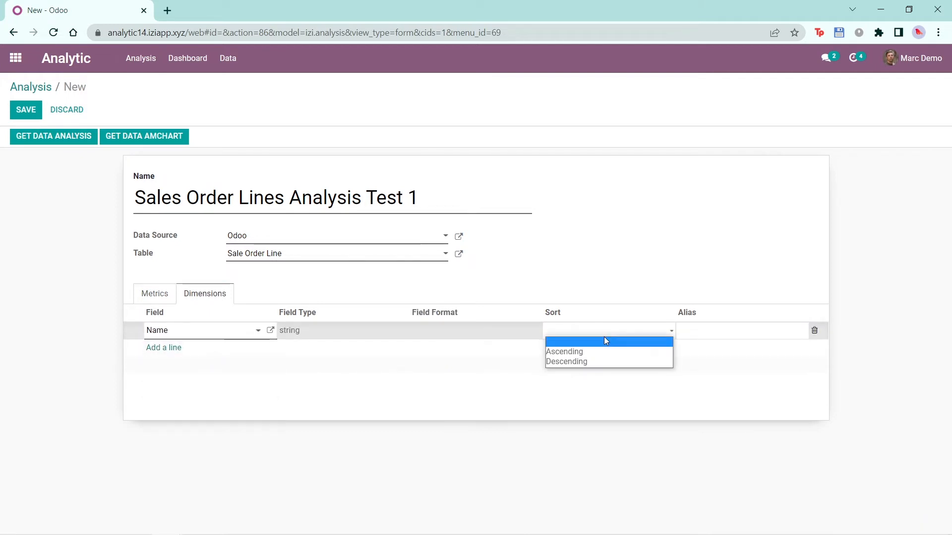
left_click(43, 336)
- Sort the Price Subtotal metric in ascending order, keeping its Sum calculation, and save the analysis
left_click(149, 299)
left_click(166, 334)
left_click(490, 335)
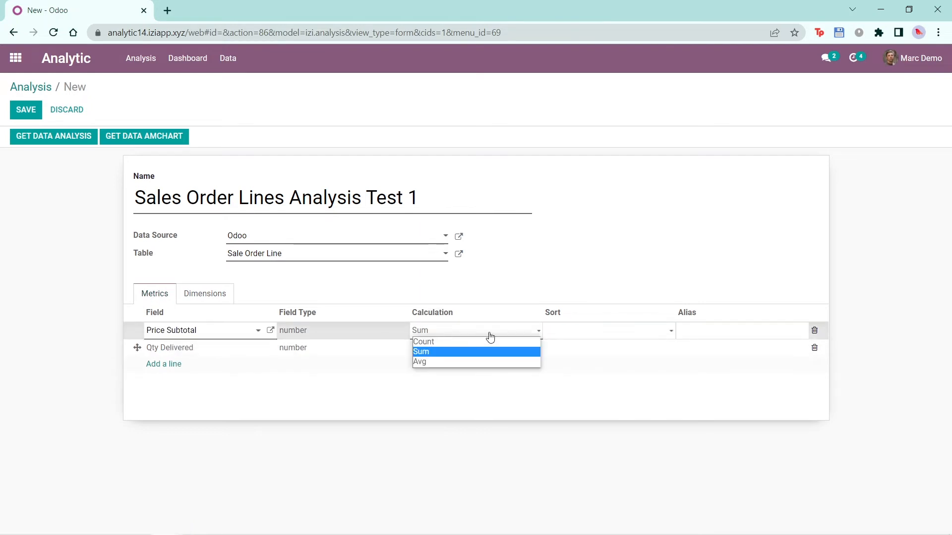
left_click(604, 336)
left_click(571, 352)
left_click(76, 358)
left_click(16, 106)
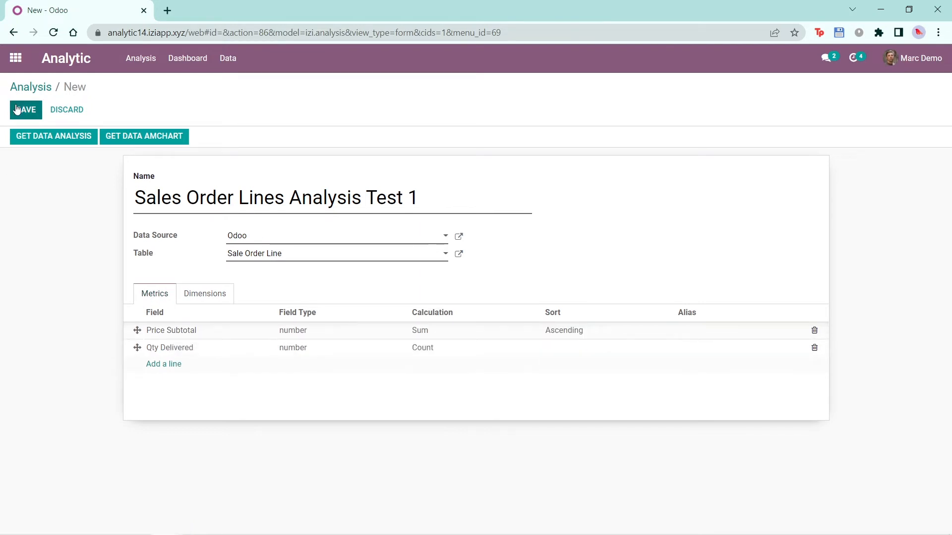
- Load Sales Order Lines Analysis Test 1 in the visual analysis view and sort its Price Subtotal metric in descending order
left_click(31, 88)
left_click(66, 59)
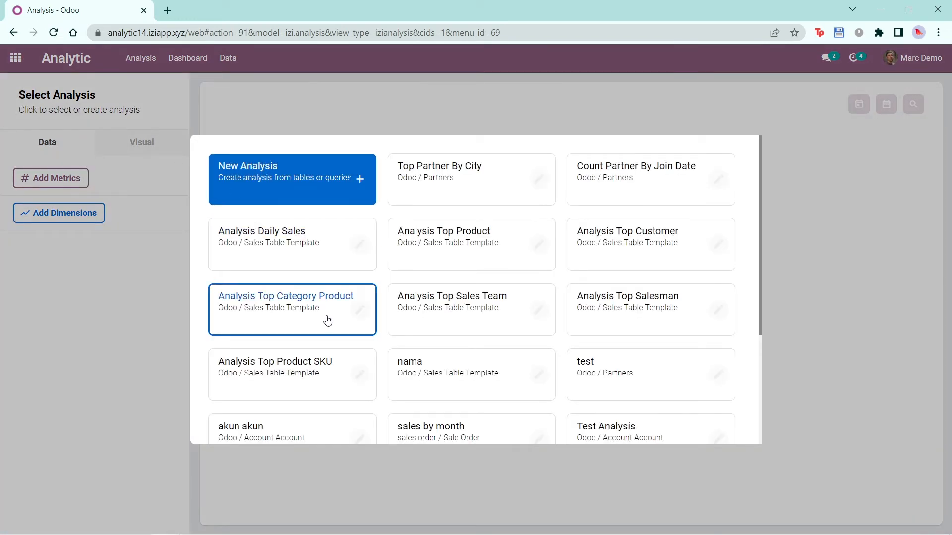
scroll(328, 260, "down", 4)
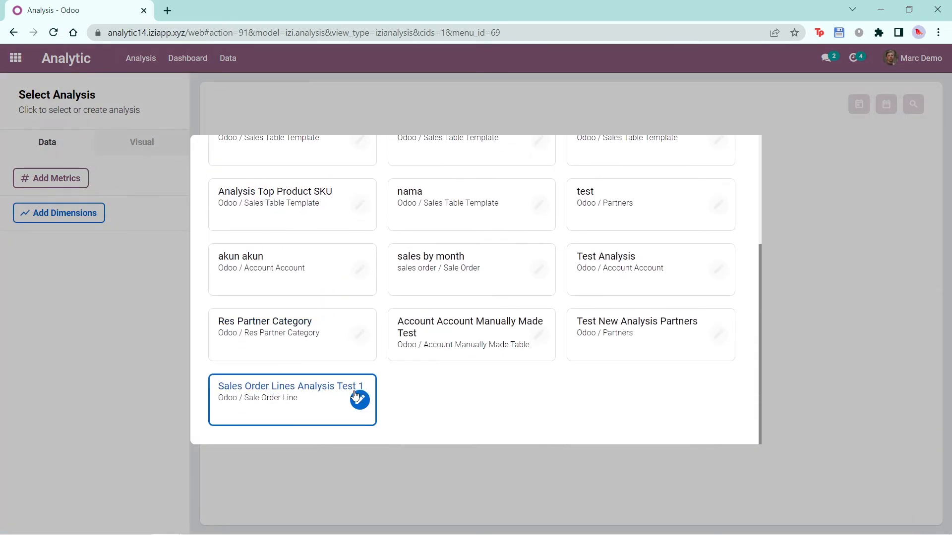
left_click(300, 404)
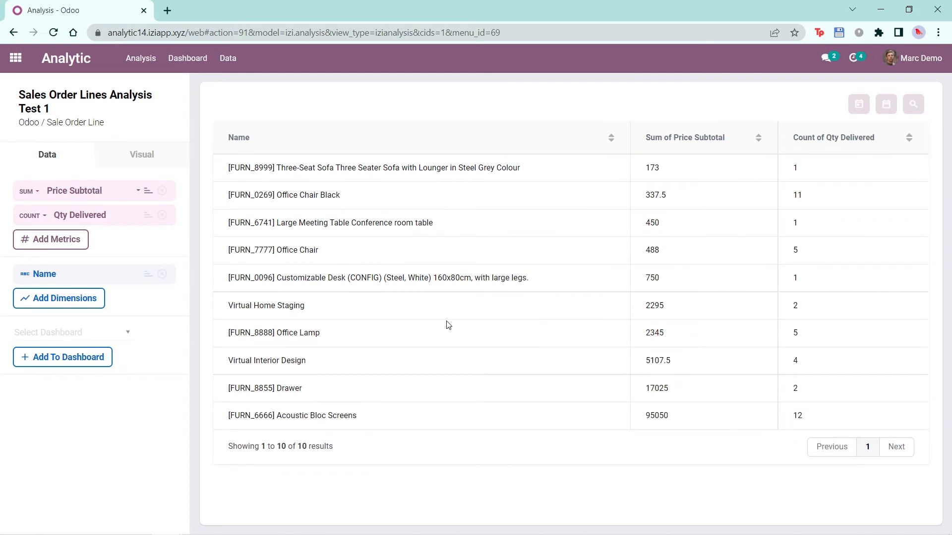
left_click(148, 193)
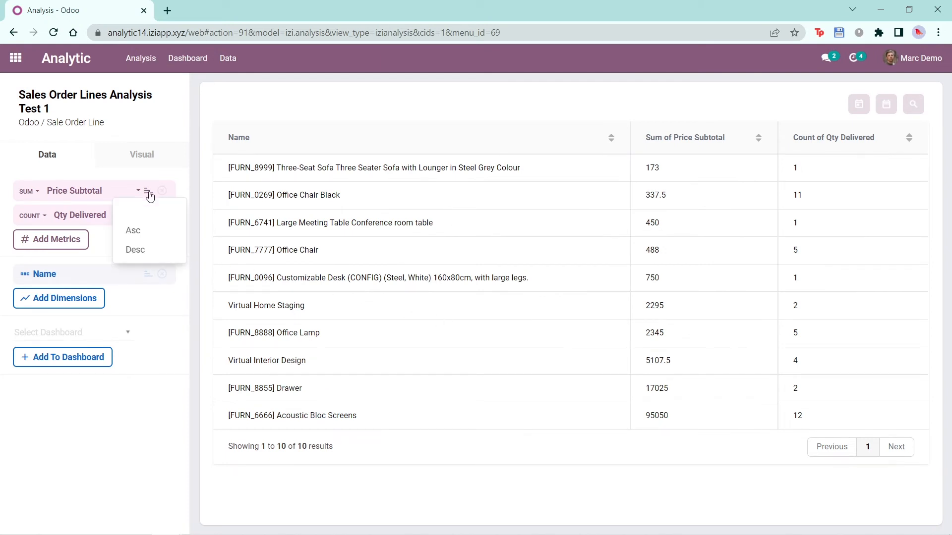
left_click(169, 250)
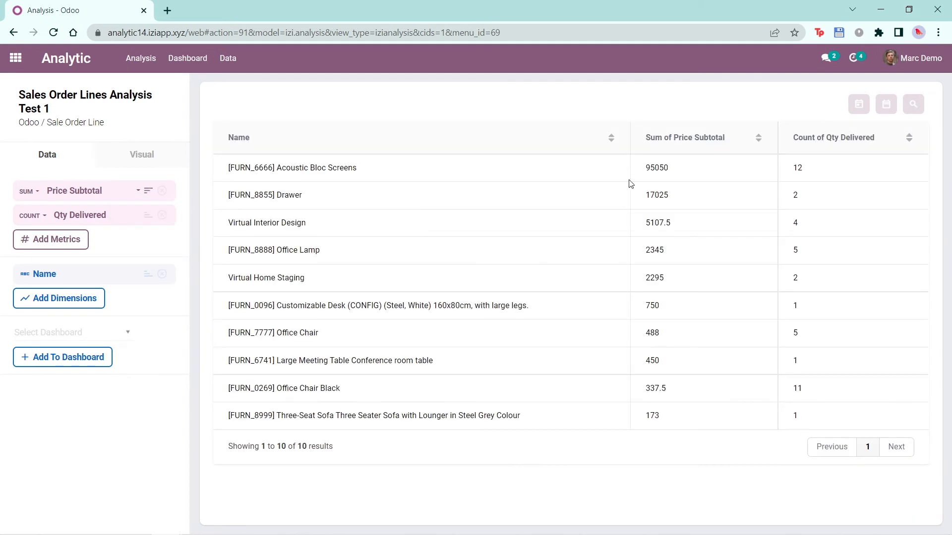
- Open the Sales Order Lines Analysis Test 1 record in the data records and check its metrics' sorting
left_click(228, 58)
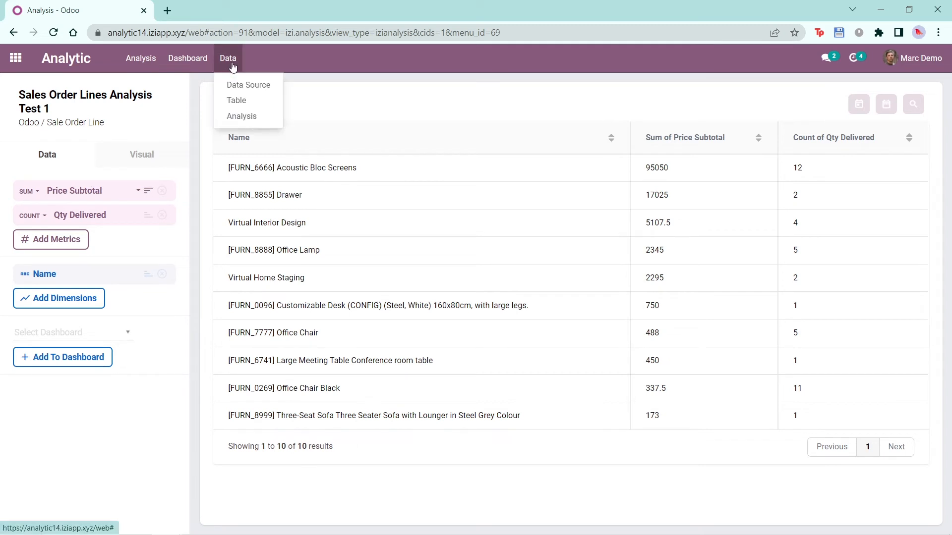
left_click(254, 118)
left_click(270, 508)
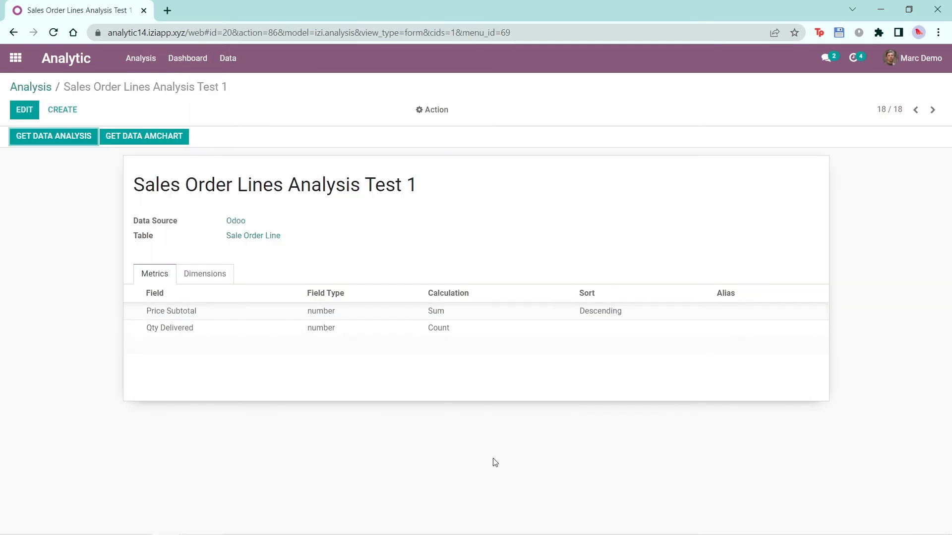
- Open the Sale Order Line table record and check which analyses are linked to it
left_click(228, 58)
left_click(236, 100)
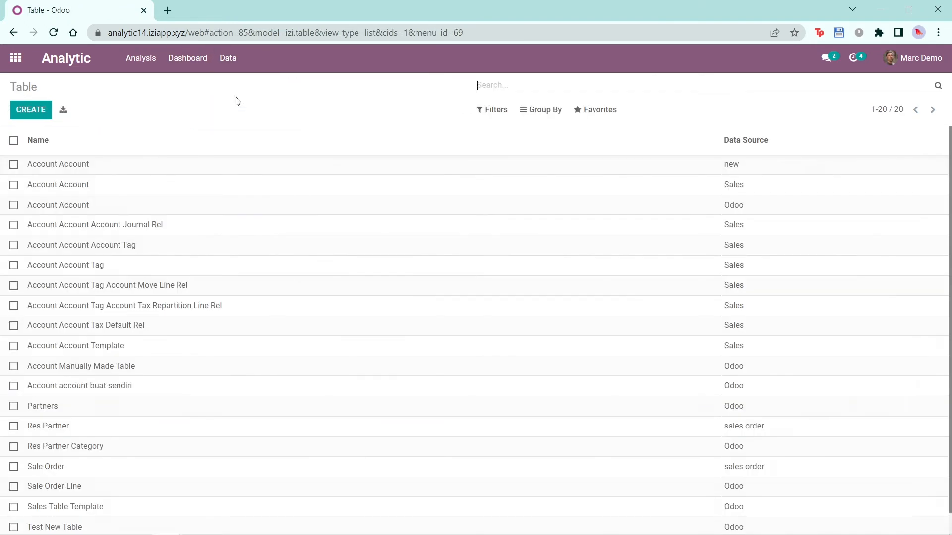
left_click(166, 487)
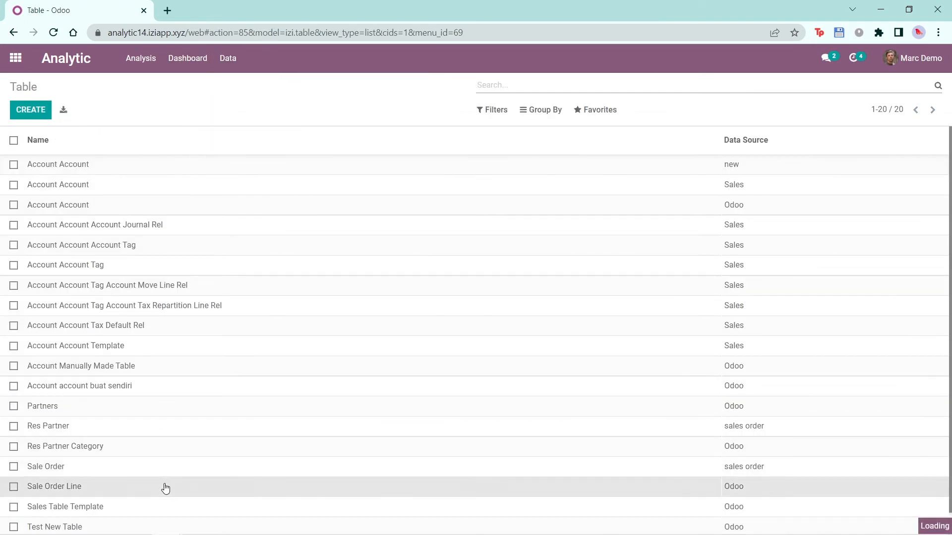
left_click(222, 260)
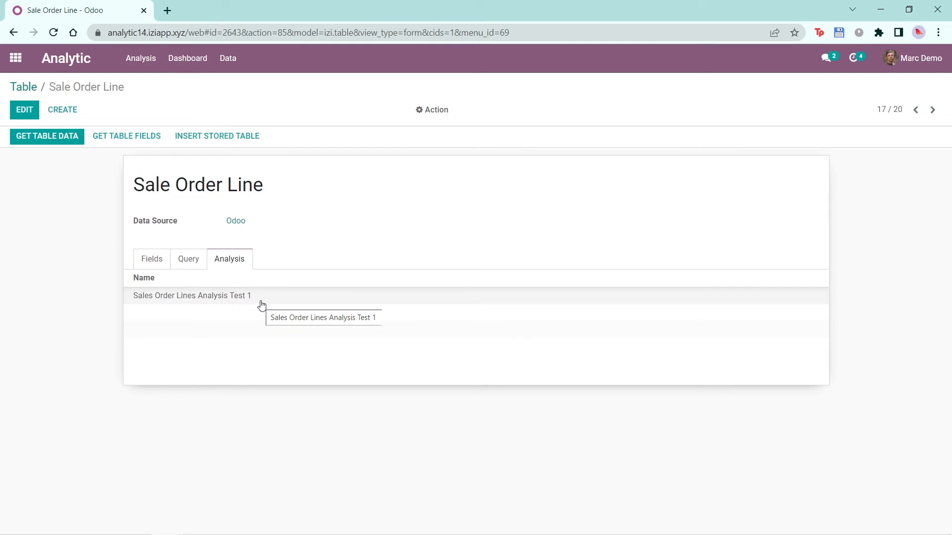
- Create a new analysis record named "Sales Order Lines Analysis Test 2"
left_click(227, 58)
left_click(236, 115)
left_click(28, 113)
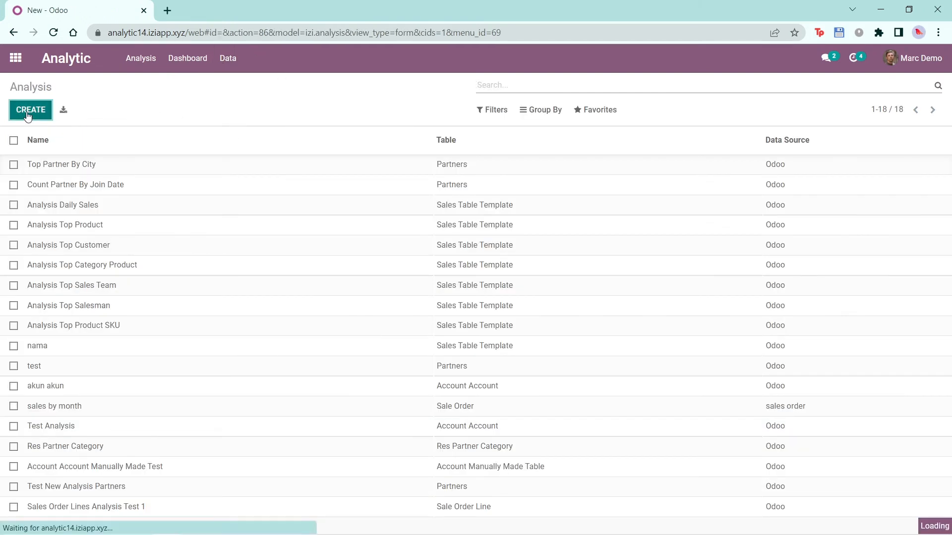
type("Sales Order Lin")
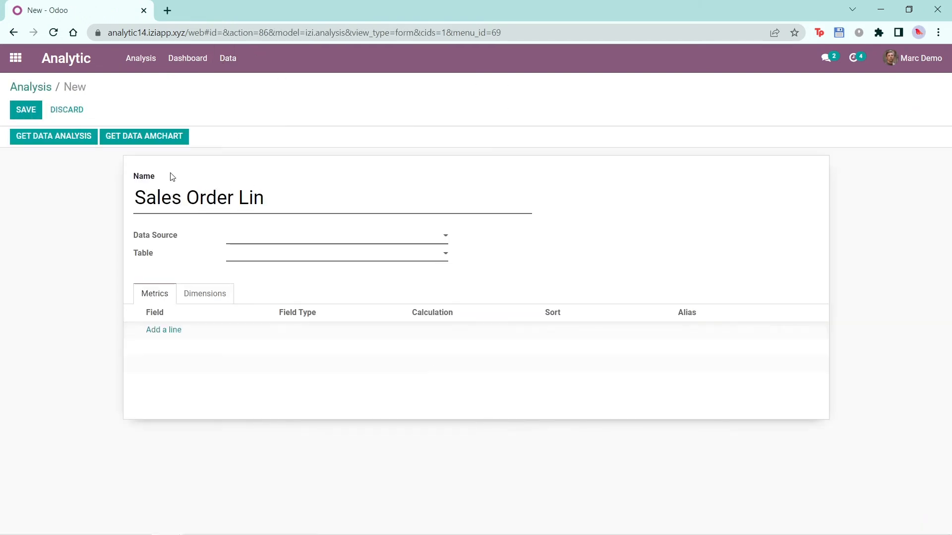
type("es Analysis Test 2")
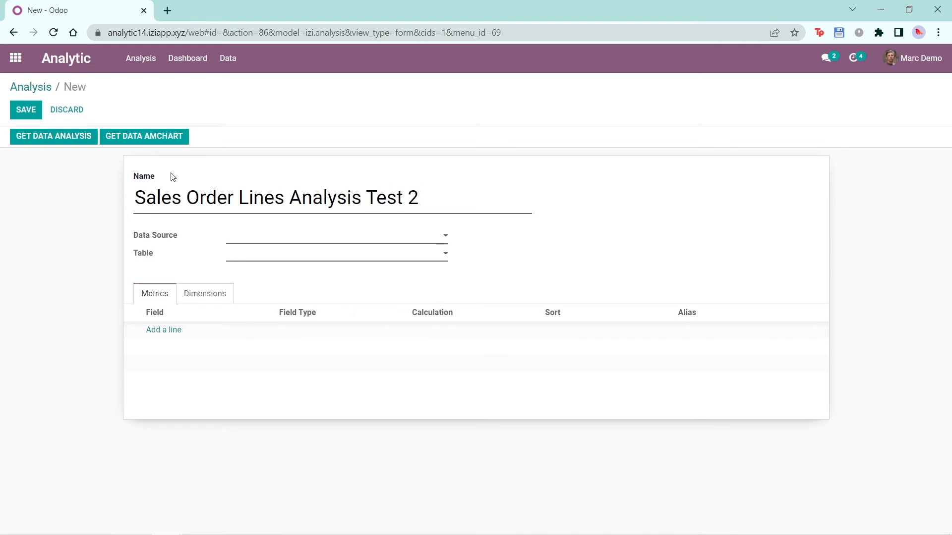
- Set the new analysis's data source to Odoo and its table to Sale Order Line
left_click(281, 238)
left_click(284, 255)
left_click(278, 255)
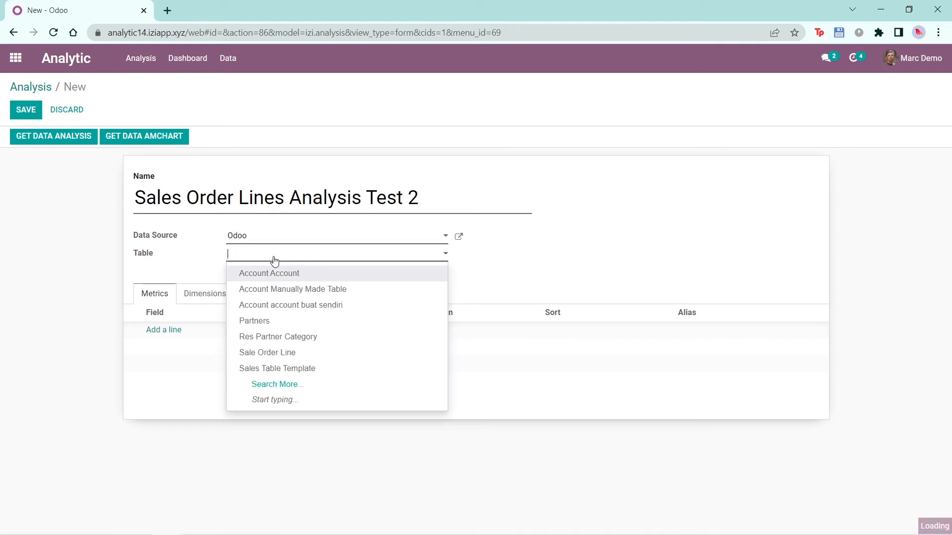
left_click(267, 356)
- Add two metrics with the Sum calculation, one on Price Tax and one on Price Total
left_click(162, 331)
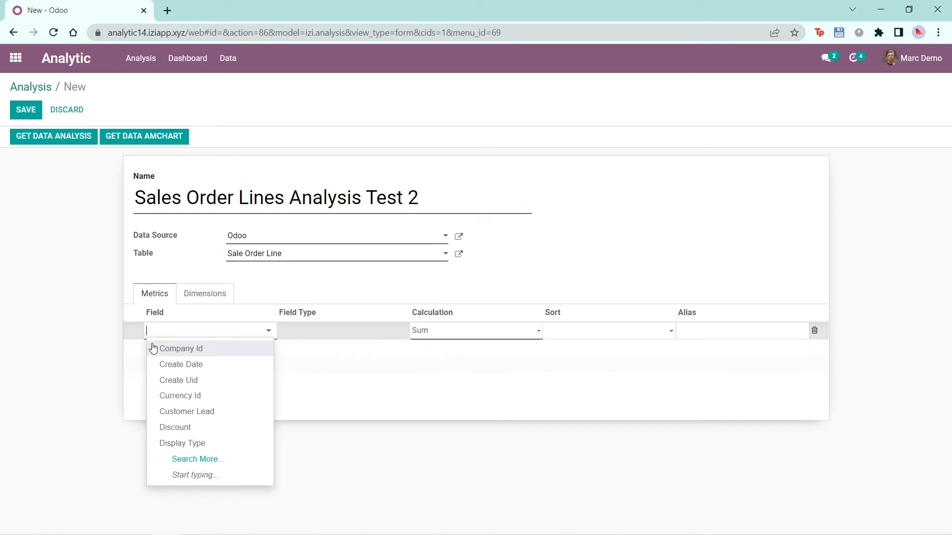
left_click(219, 462)
left_click(303, 382)
left_click(158, 347)
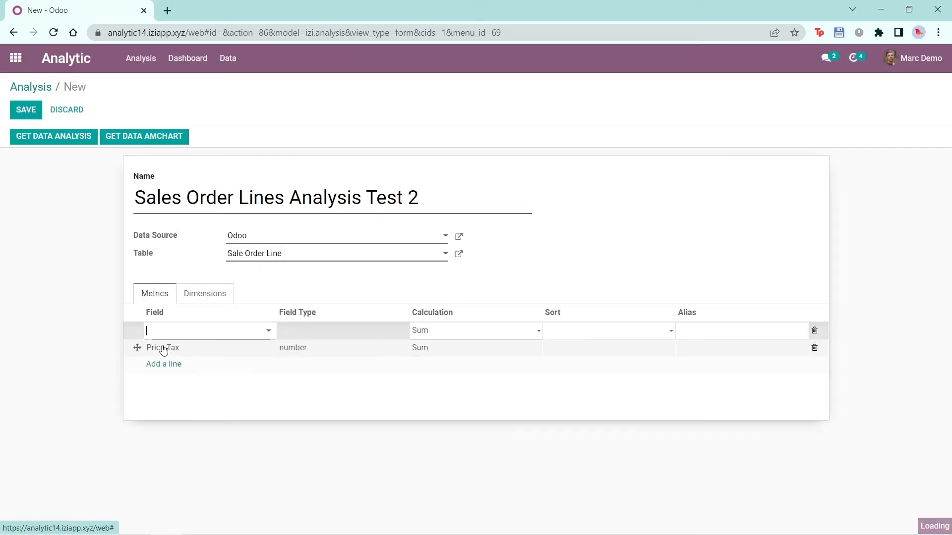
left_click(199, 335)
type("price total")
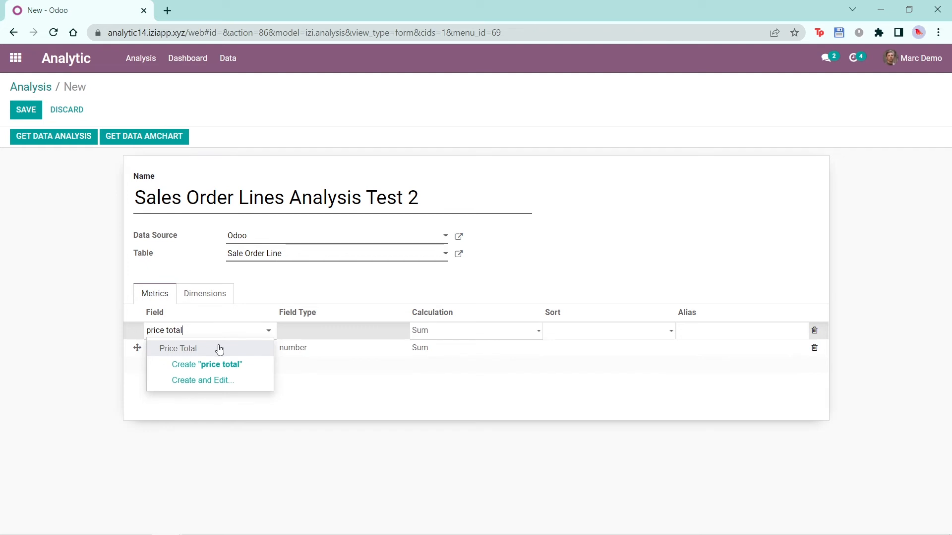
left_click(214, 346)
left_click(54, 347)
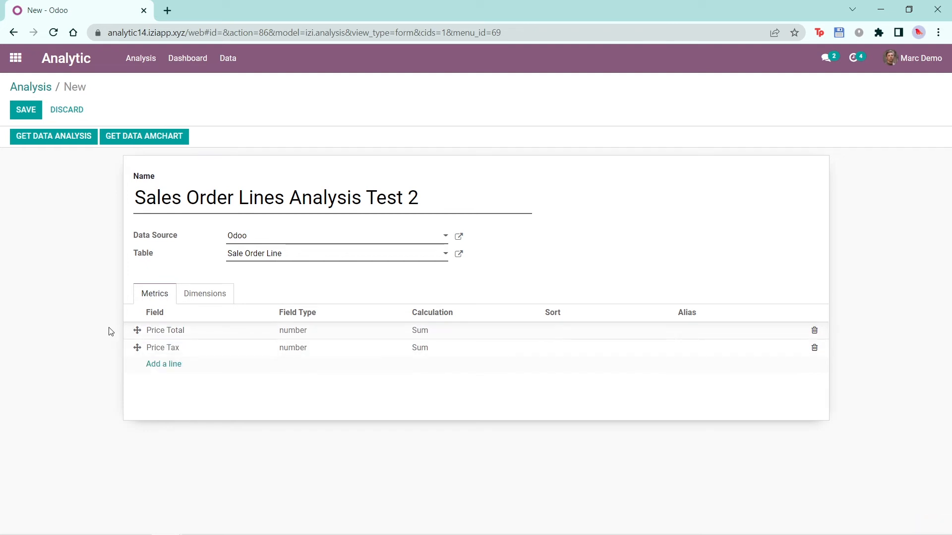
- Add a dimension on the Name field to Sales Order Lines Analysis Test 2
left_click(231, 301)
left_click(176, 330)
left_click(172, 331)
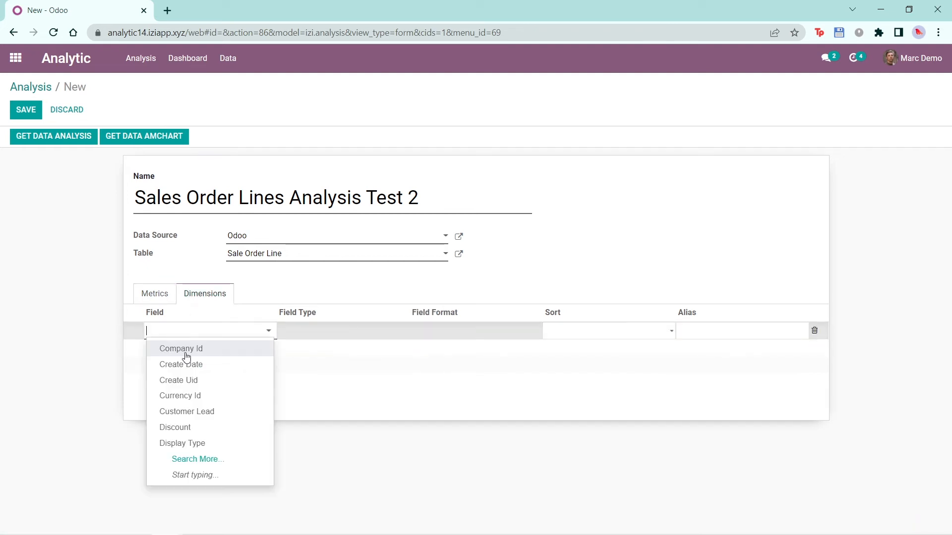
left_click(234, 460)
left_click(233, 401)
left_click(69, 357)
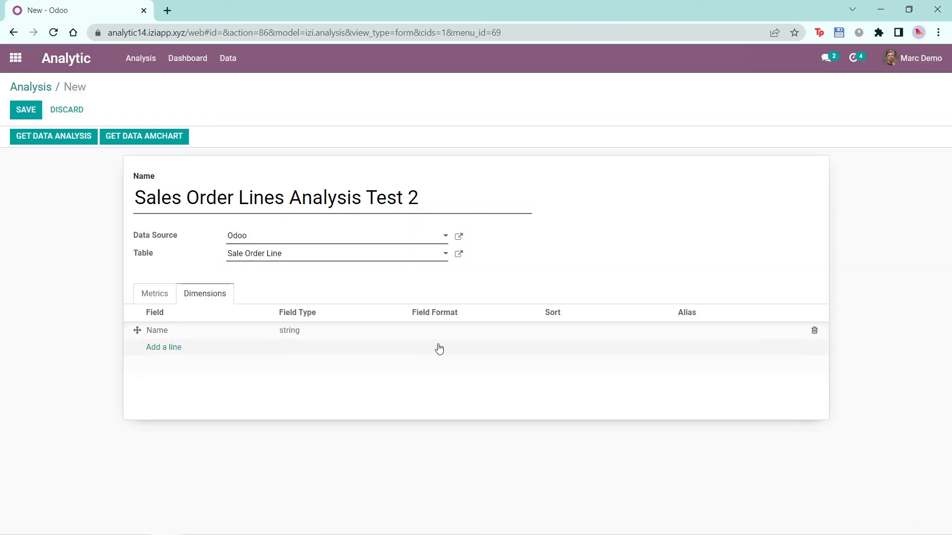
- Sort the Name dimension in ascending order and save the analysis
left_click(585, 339)
left_click(565, 351)
left_click(389, 355)
left_click(22, 111)
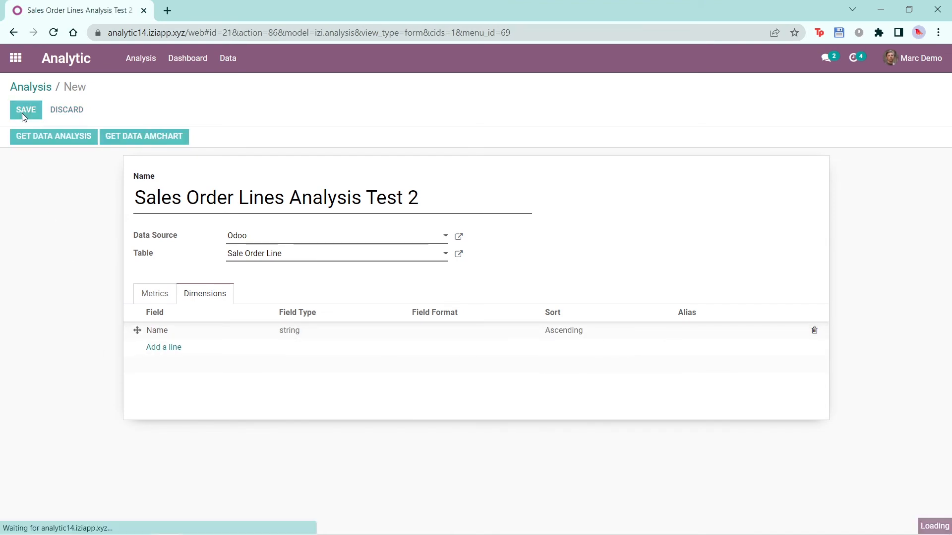
- Load Sales Order Lines Analysis Test 2 in the visual analysis view and remove its Price Tax metric
left_click(140, 60)
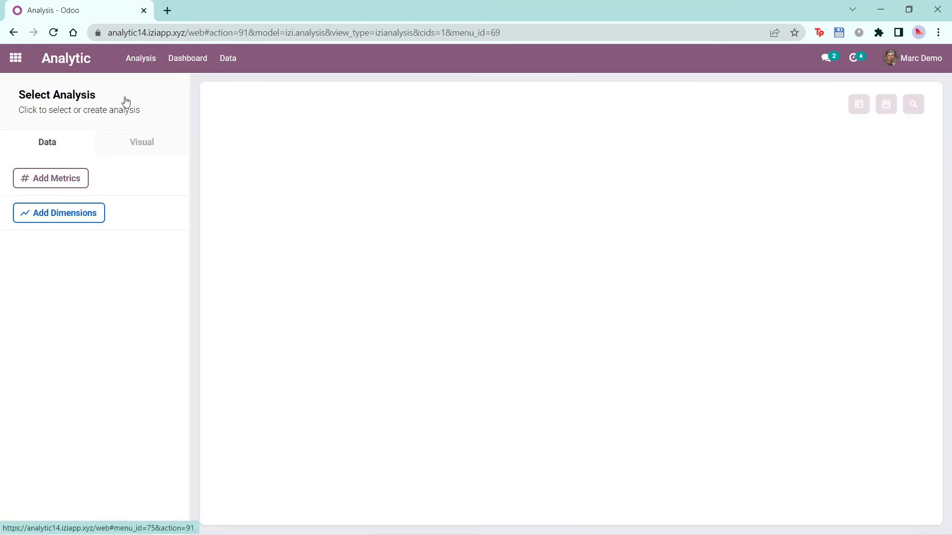
left_click(124, 100)
scroll(373, 283, "down", 4)
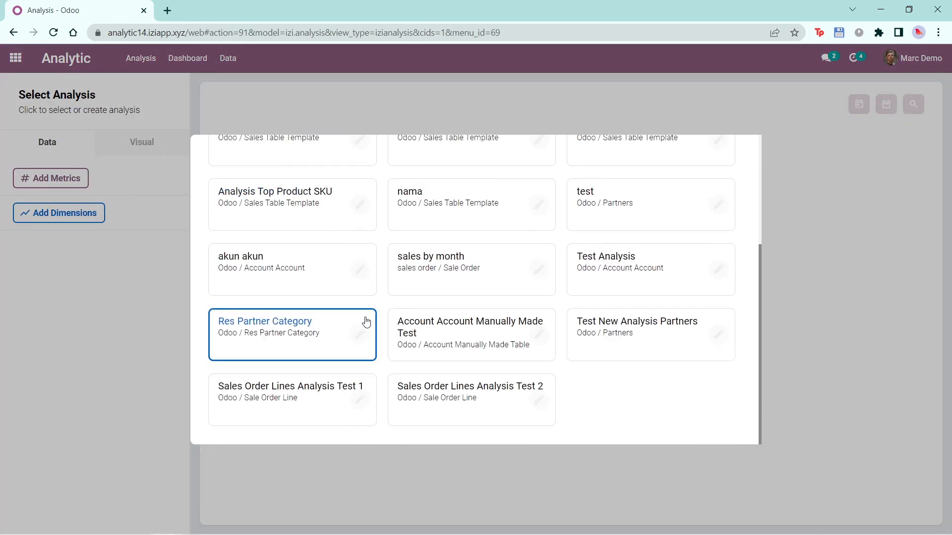
left_click(484, 397)
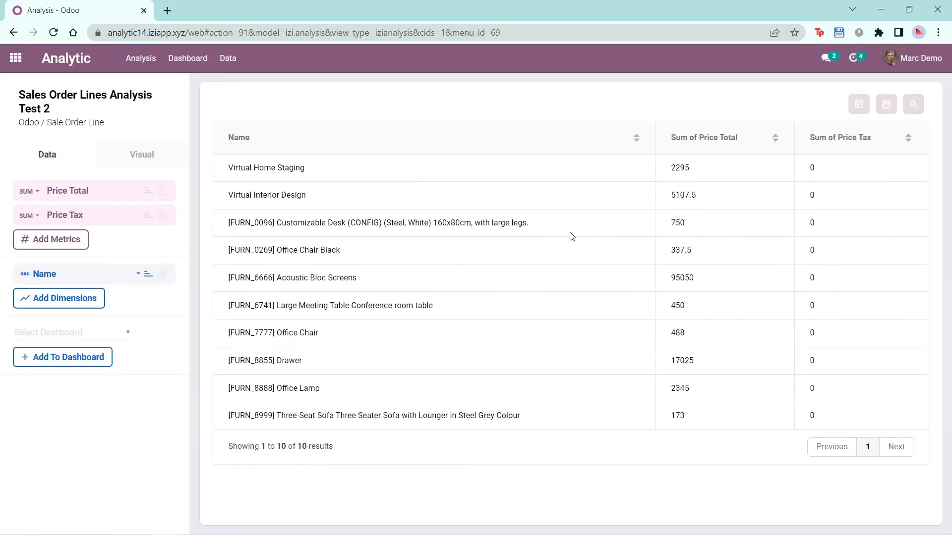
left_click(162, 216)
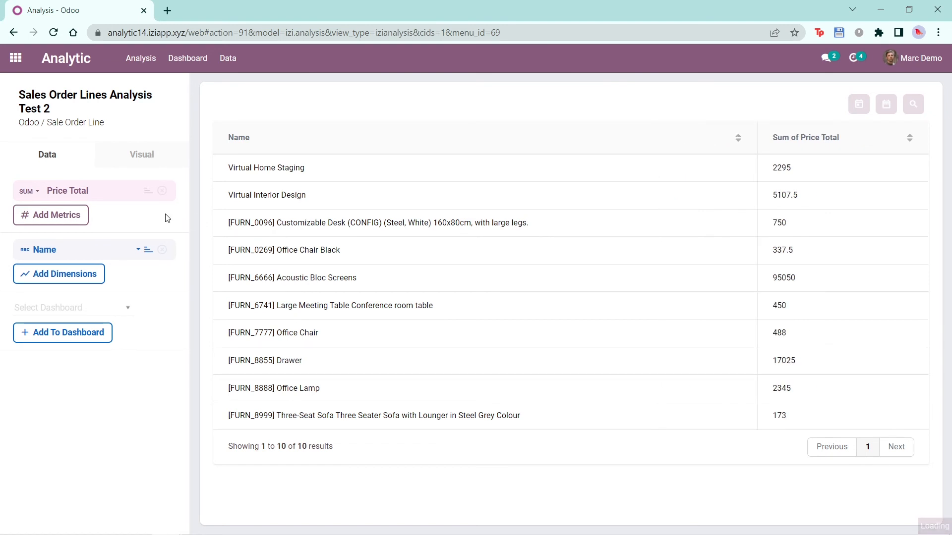
- Open the Sales Order Lines Analysis Test 2 record in the data records and check its remaining metrics
left_click(227, 58)
left_click(252, 119)
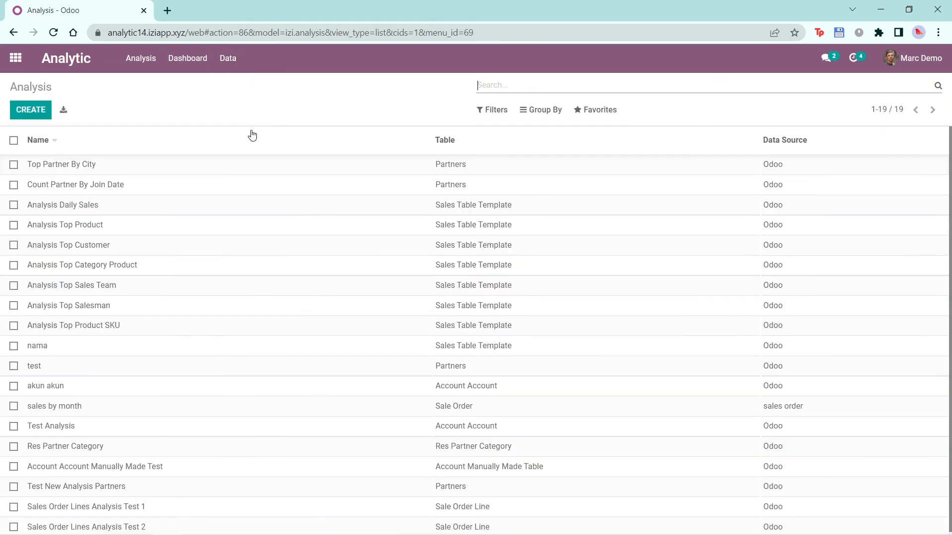
left_click(192, 524)
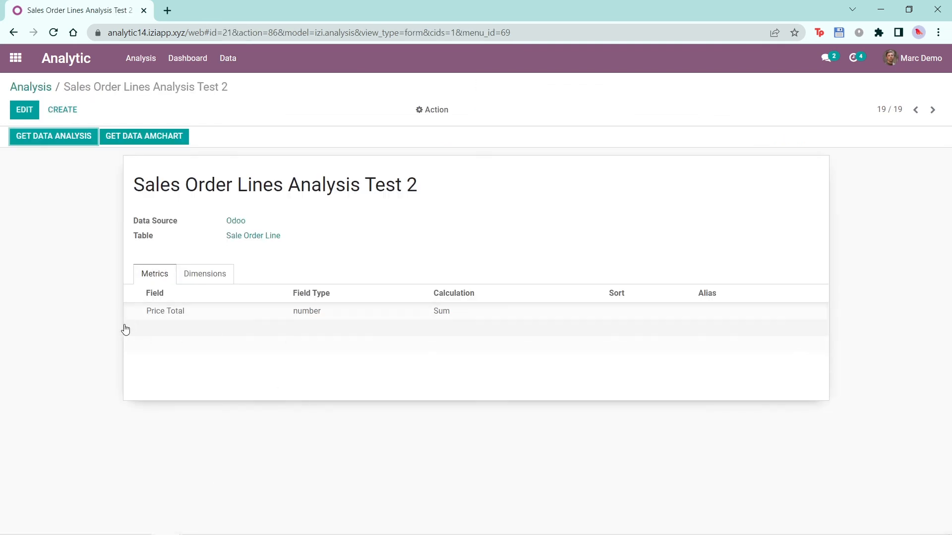
- Reopen the Sale Order Line table record and review its list of linked analyses
left_click(228, 58)
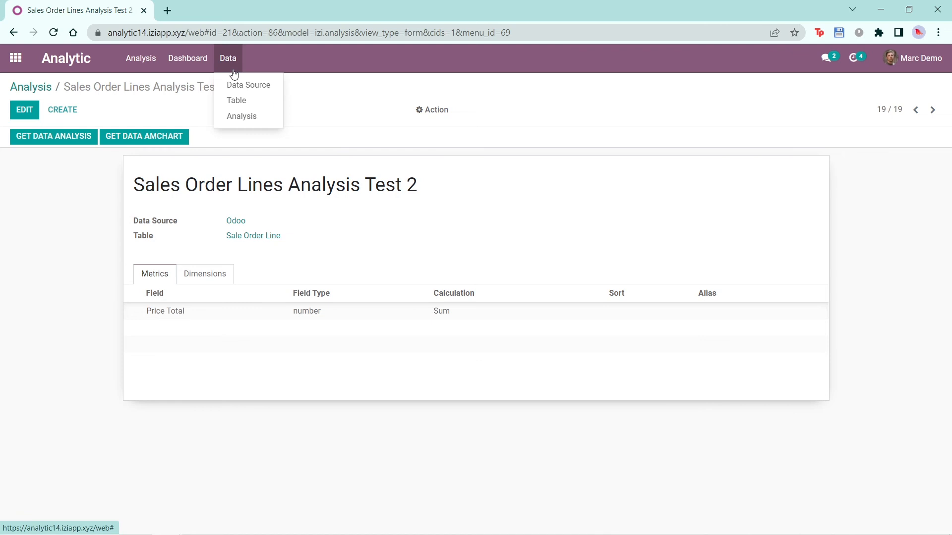
left_click(250, 102)
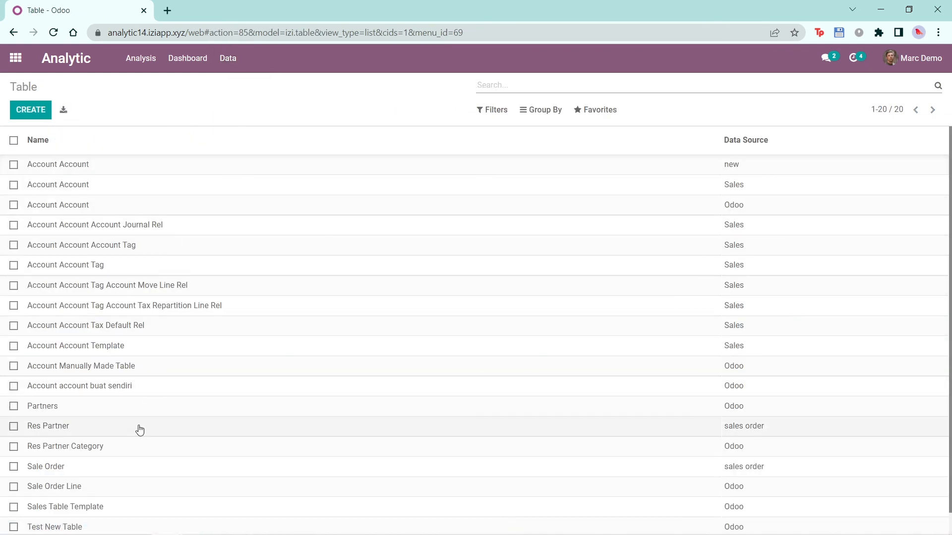
left_click(82, 488)
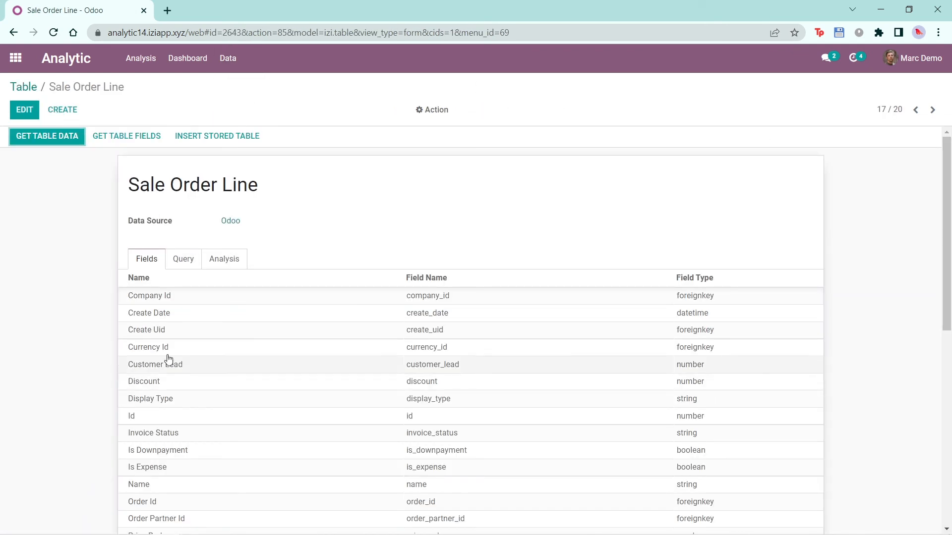
left_click(221, 266)
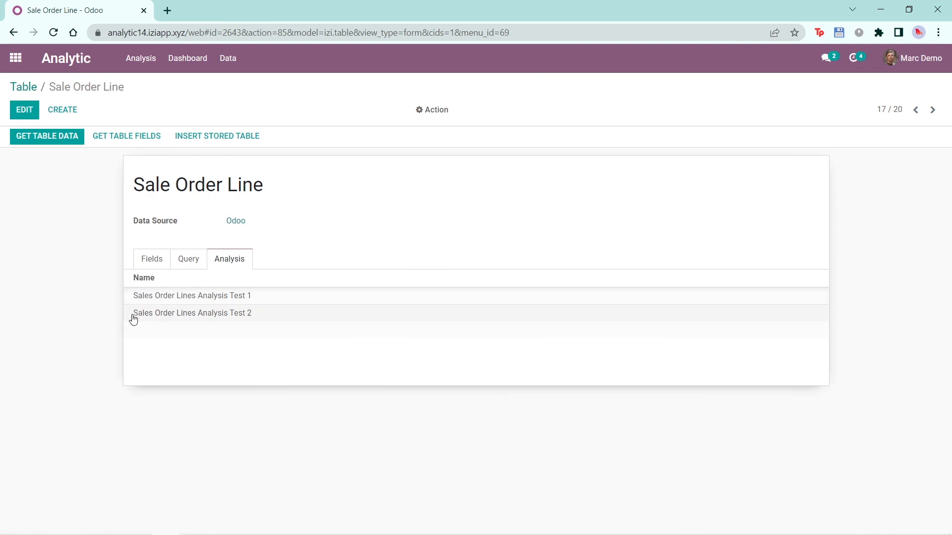